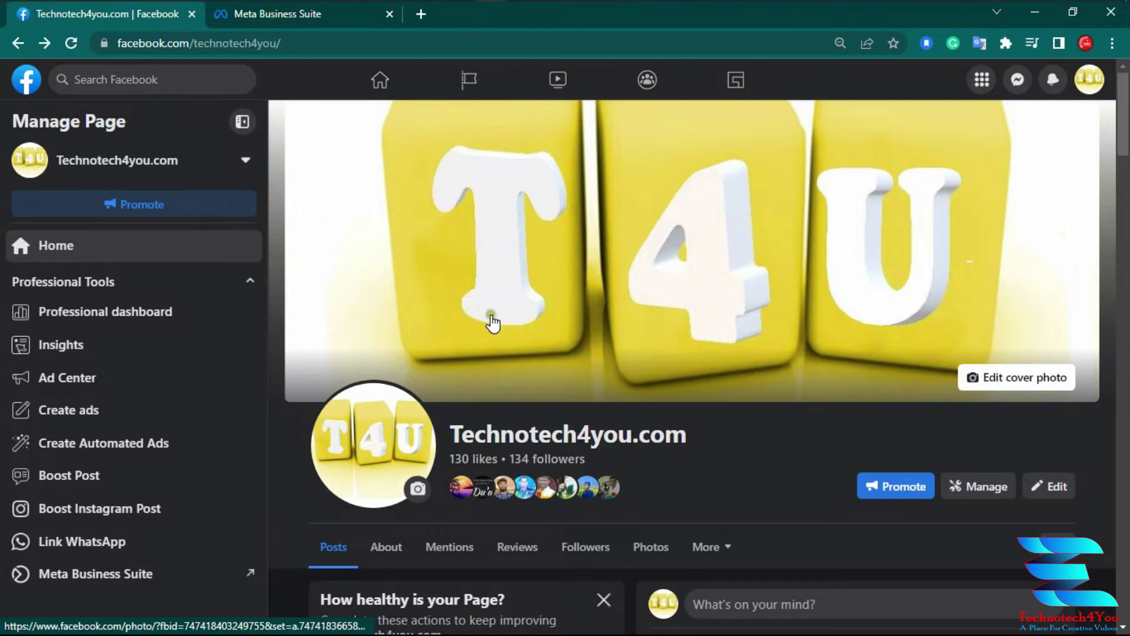
Examine the posting options on the Technotech4you.com Facebook page and on the Meta Business Suite home page.
scroll(493, 324, down, 4)
scroll(487, 324, up, 4)
scroll(816, 276, down, 5)
scroll(811, 278, up, 5)
scroll(812, 271, down, 5)
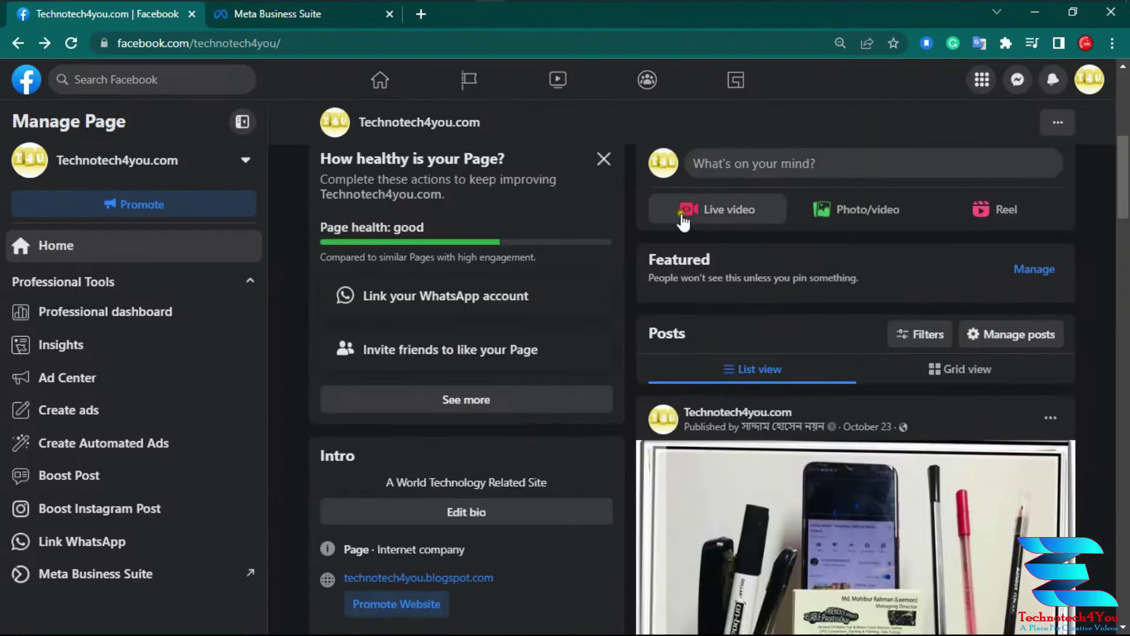
scroll(798, 217, up, 3)
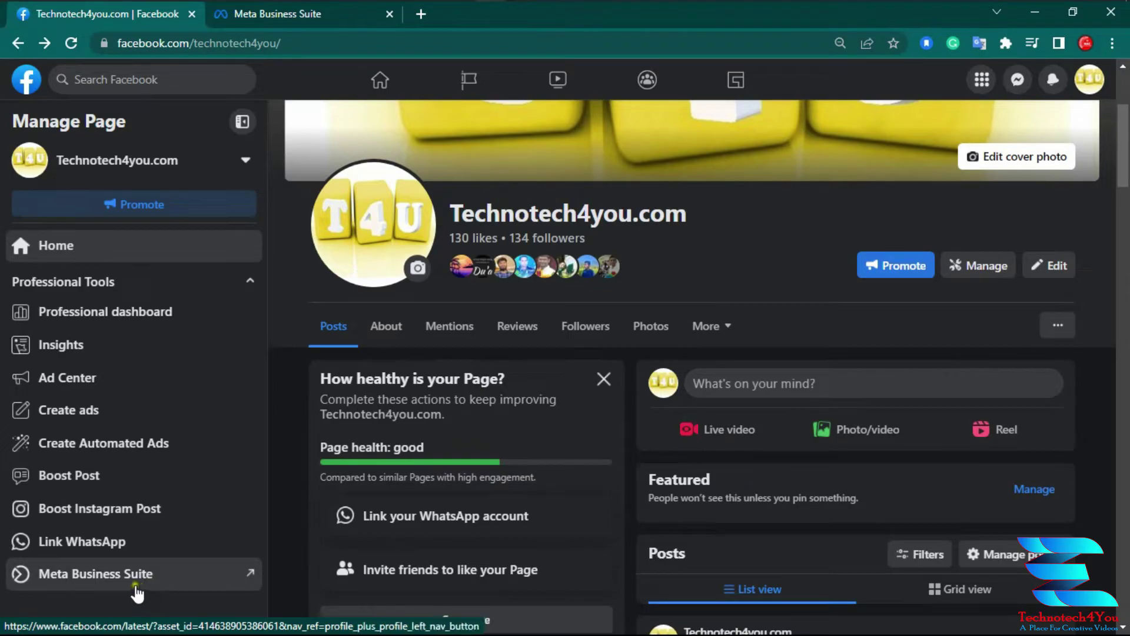
click(325, 16)
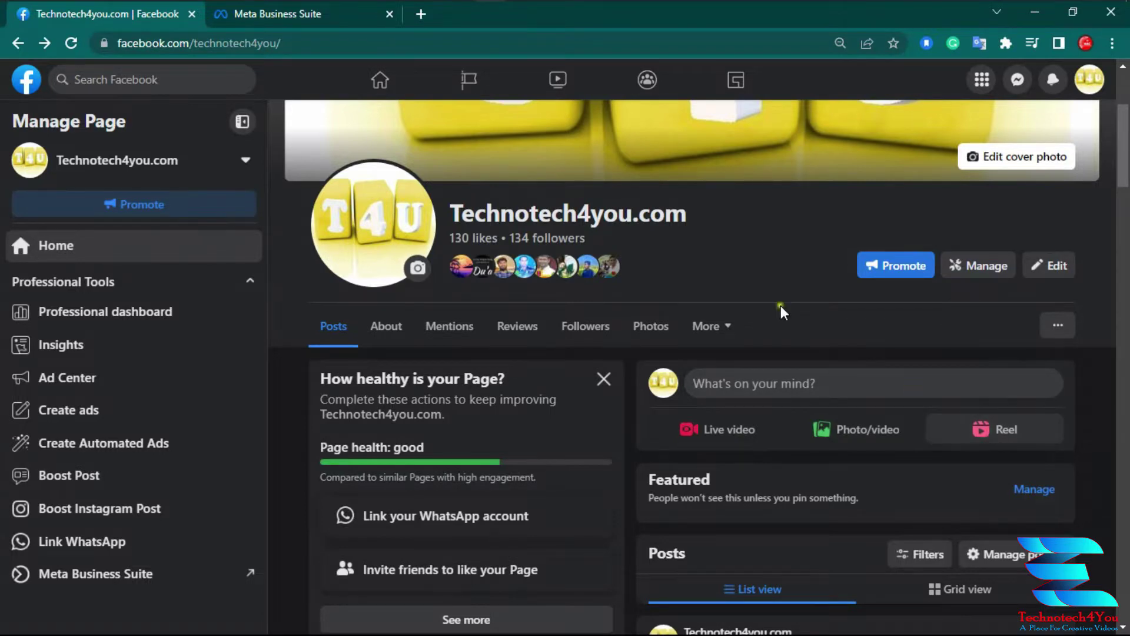
click(301, 16)
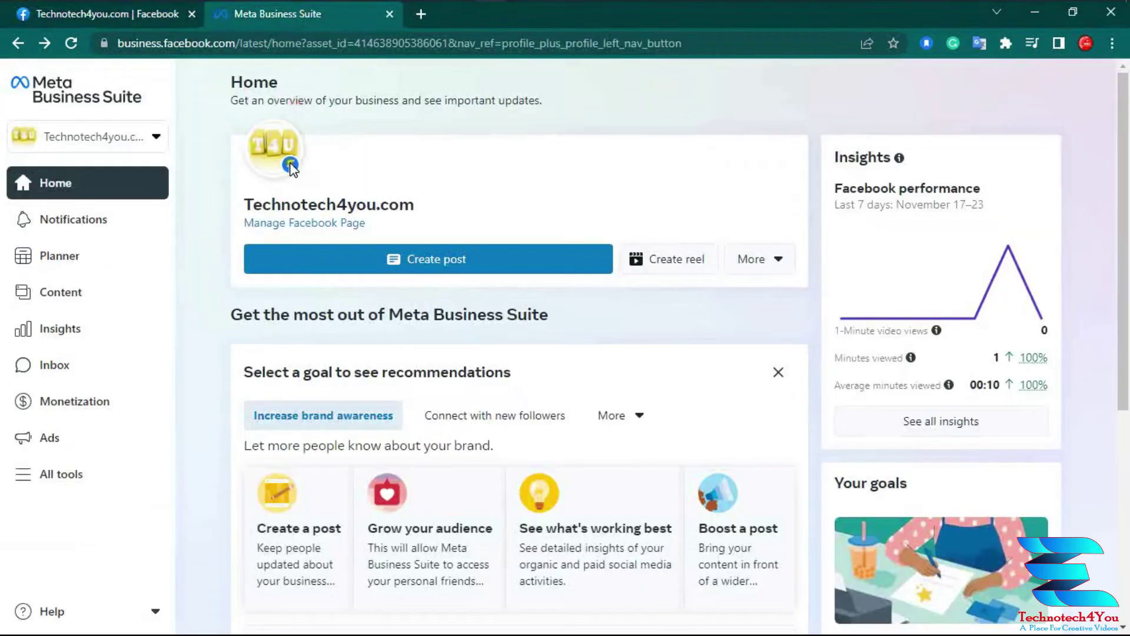
click(671, 277)
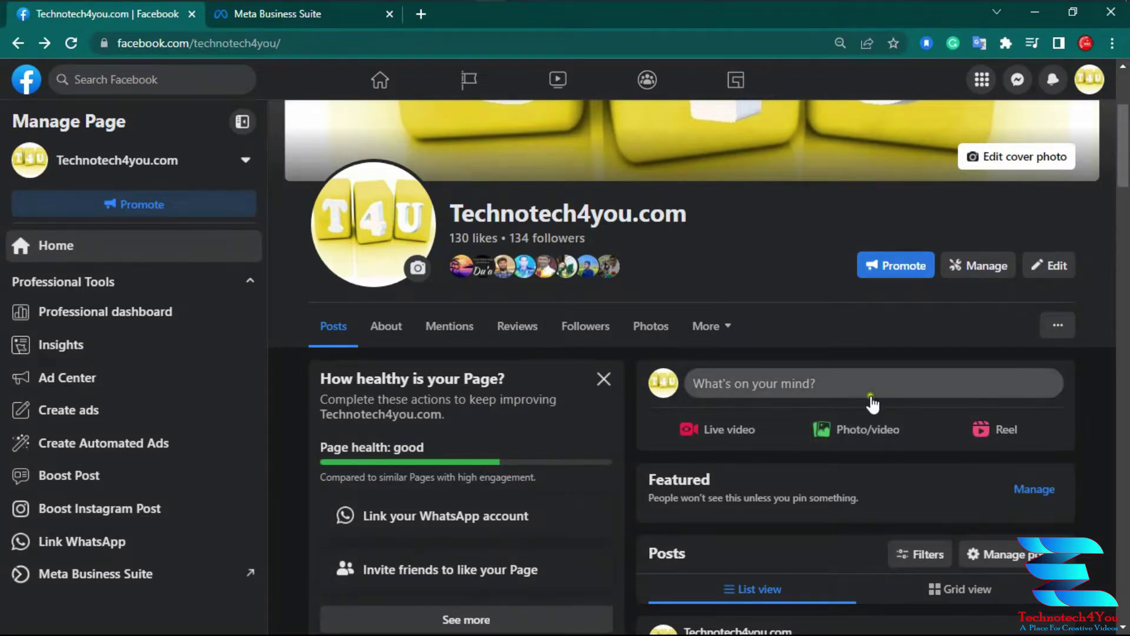
scroll(984, 444, up, 4)
scroll(984, 444, down, 4)
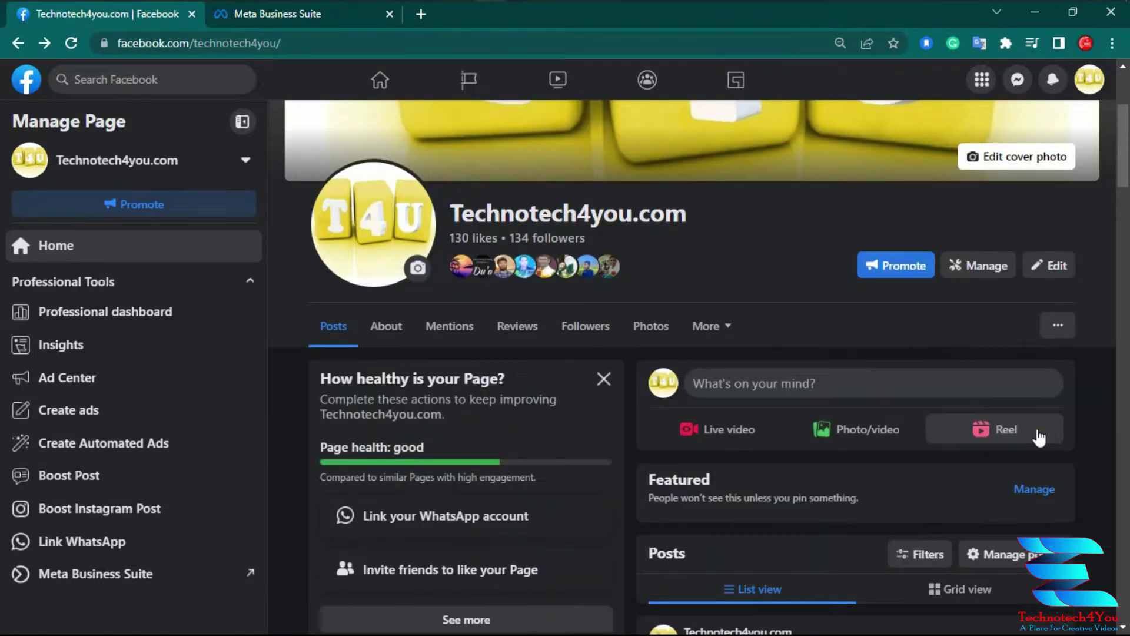
Create a reel from the Facebook page with the video Intro Technotech 4 you.mp4 and open its trim controls.
click(981, 436)
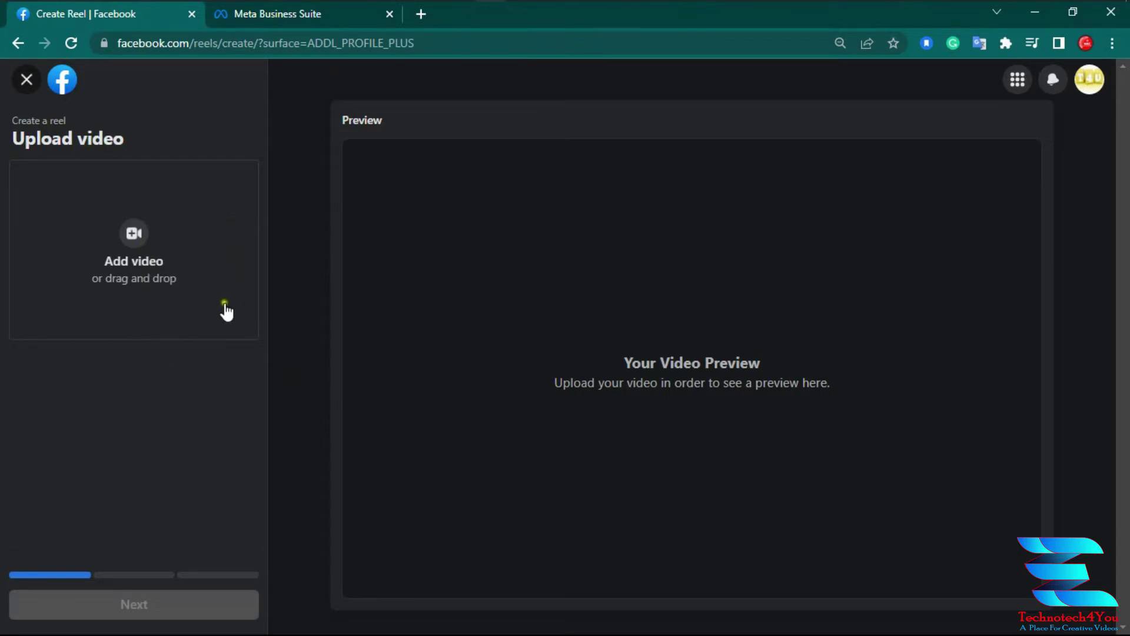
click(134, 233)
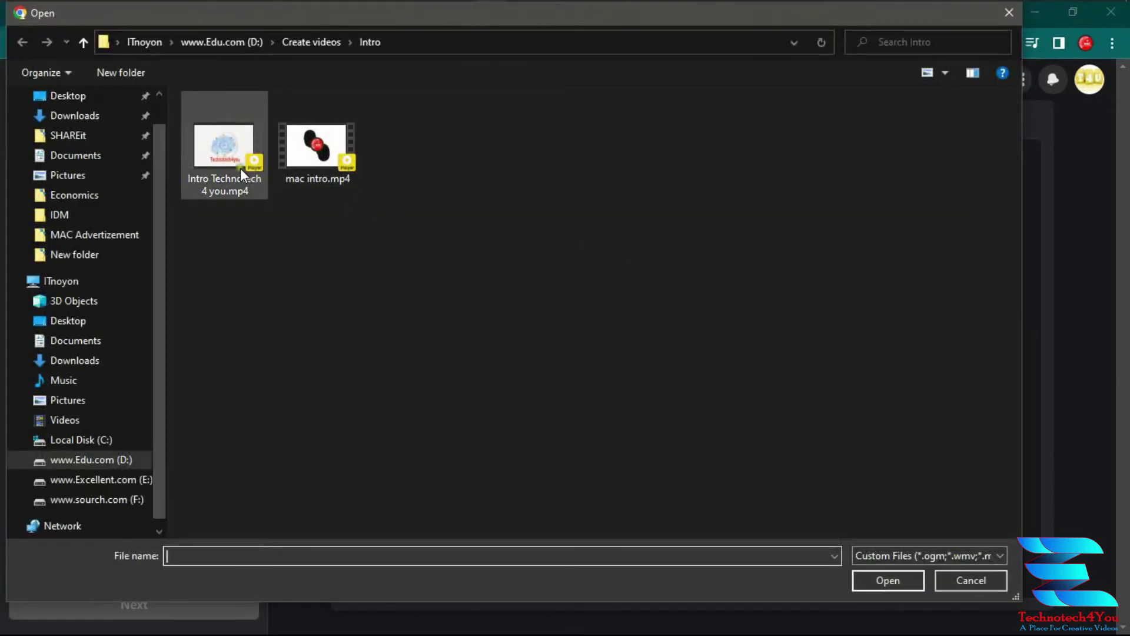
click(225, 146)
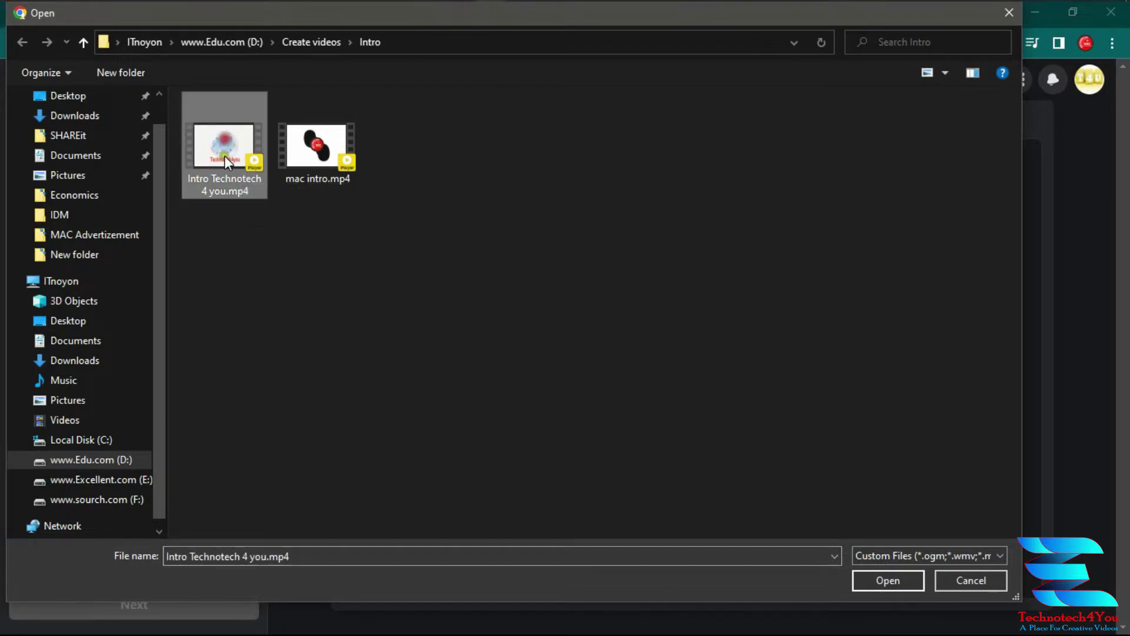
click(894, 578)
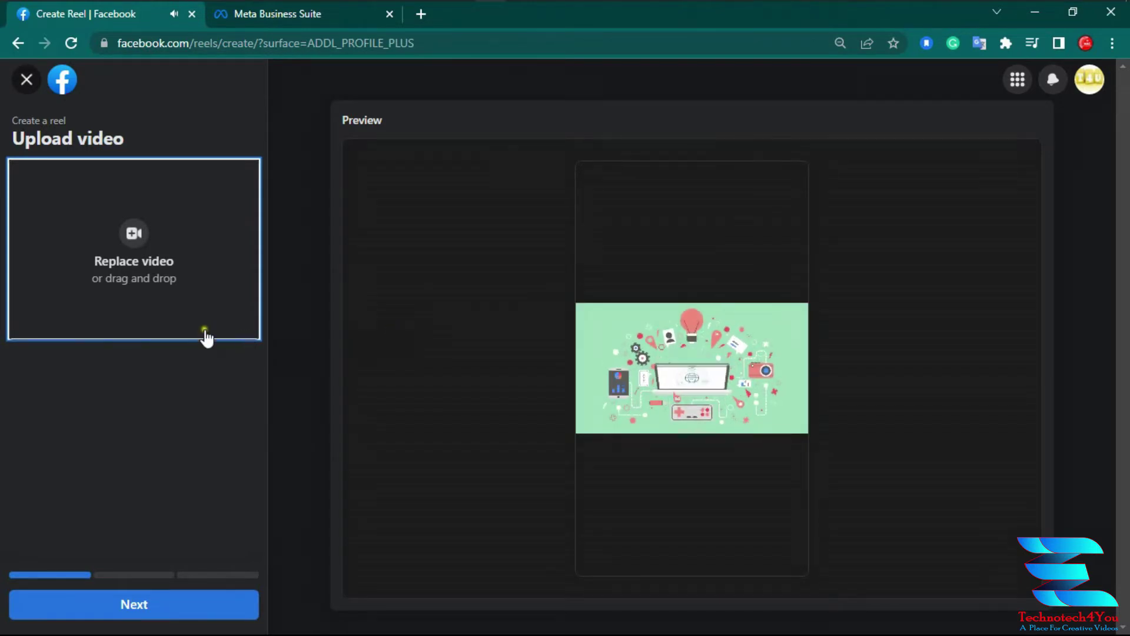
click(184, 606)
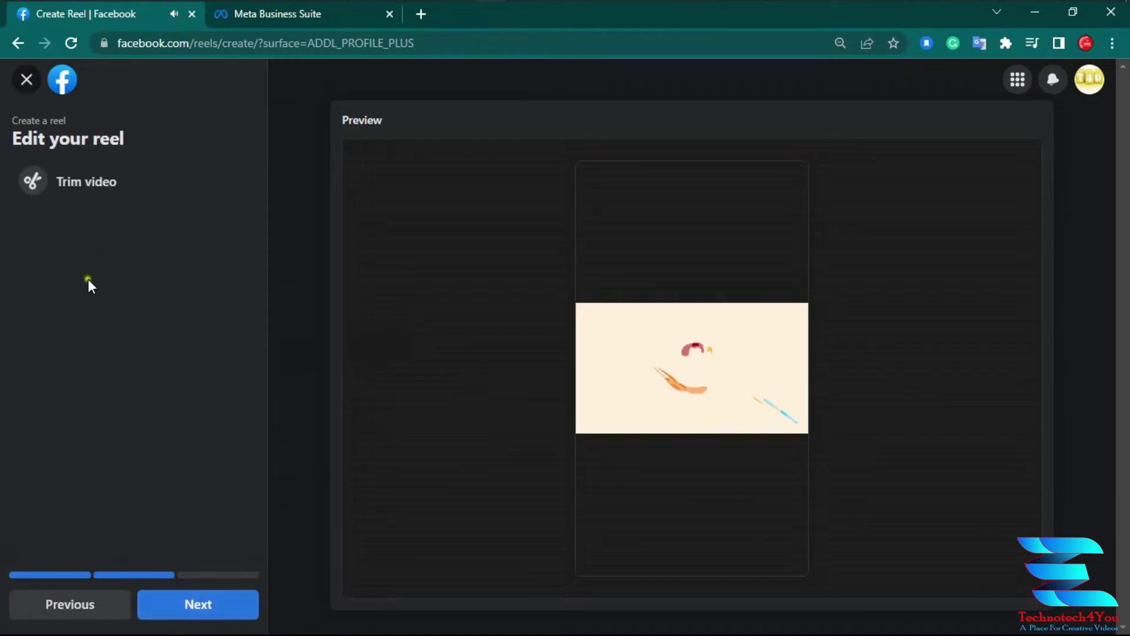
click(79, 188)
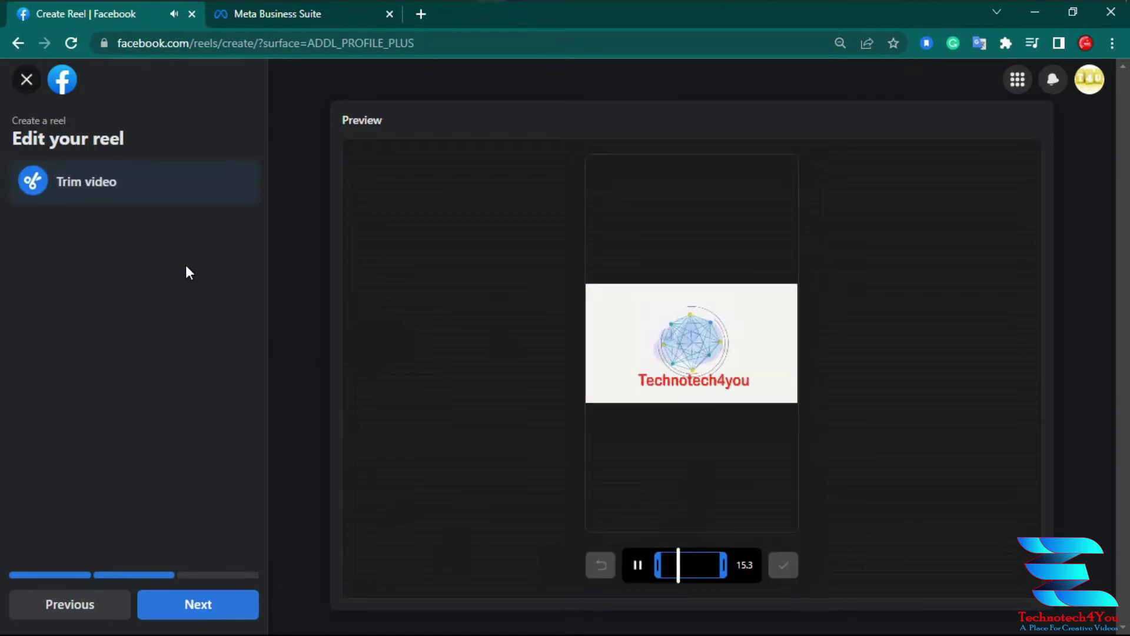
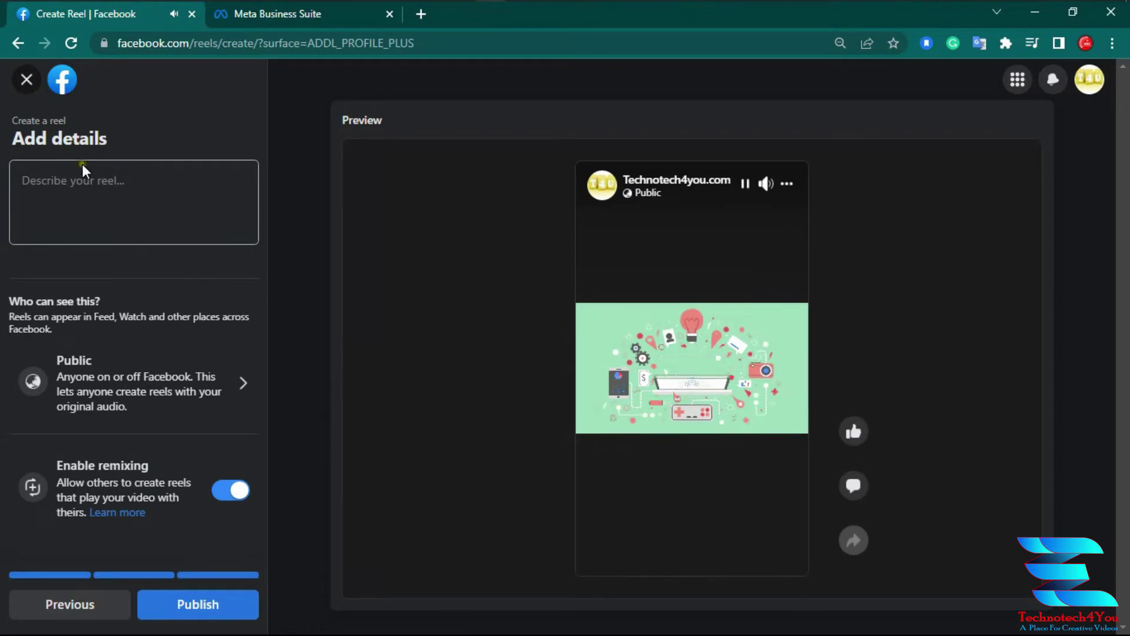
Describe the reel as "Technotech4you Youtube Channel Intro".
click(96, 186)
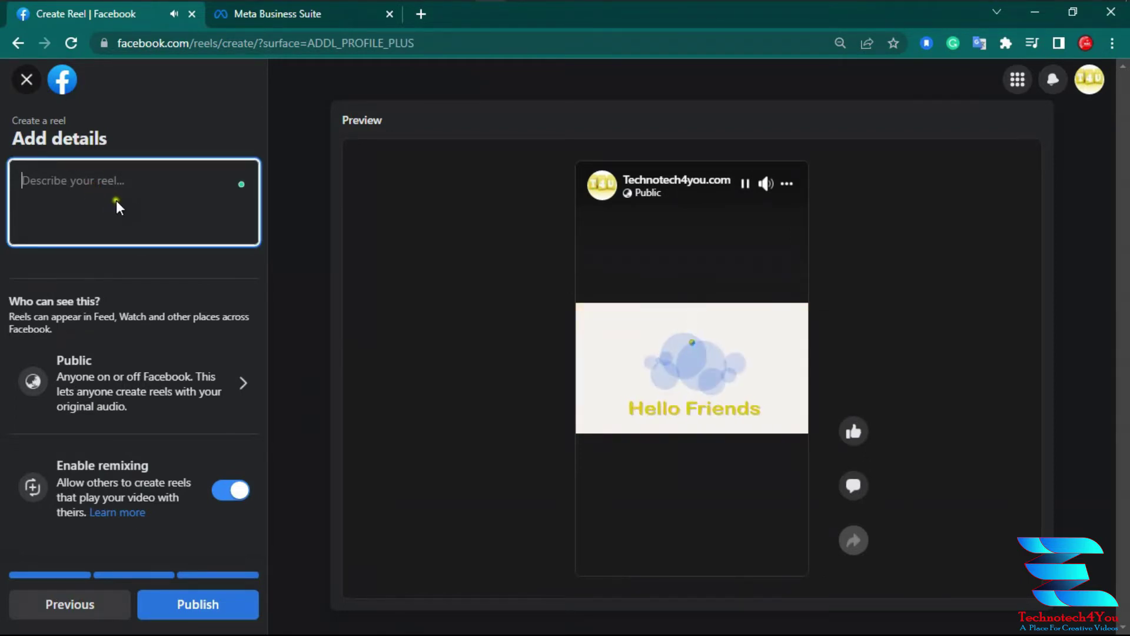
click(119, 181)
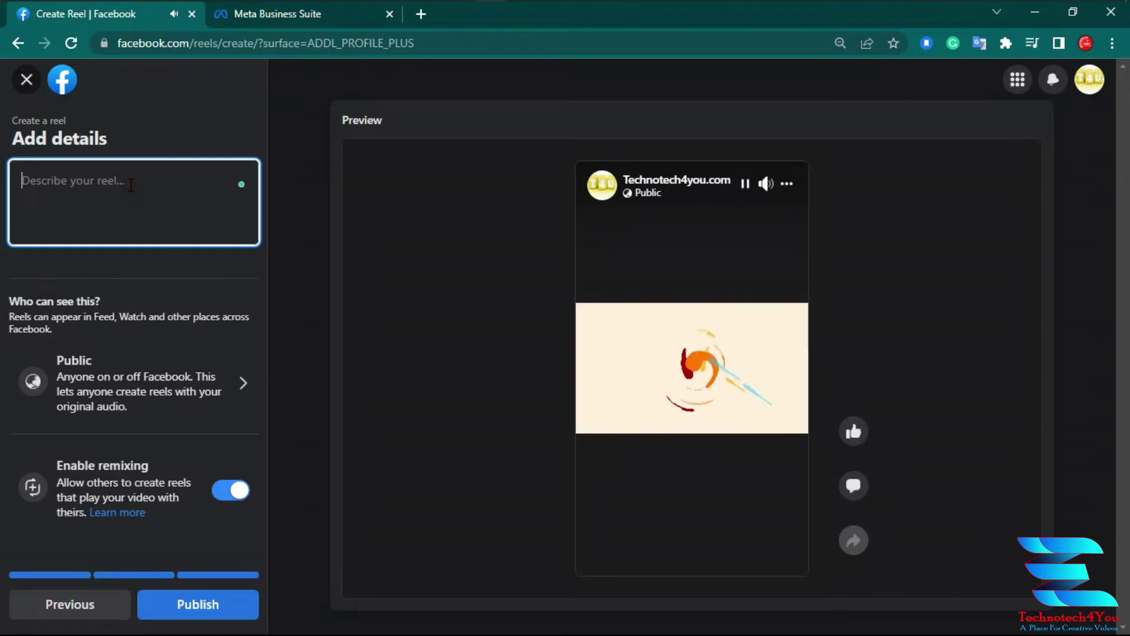
text(Technotech4you You)
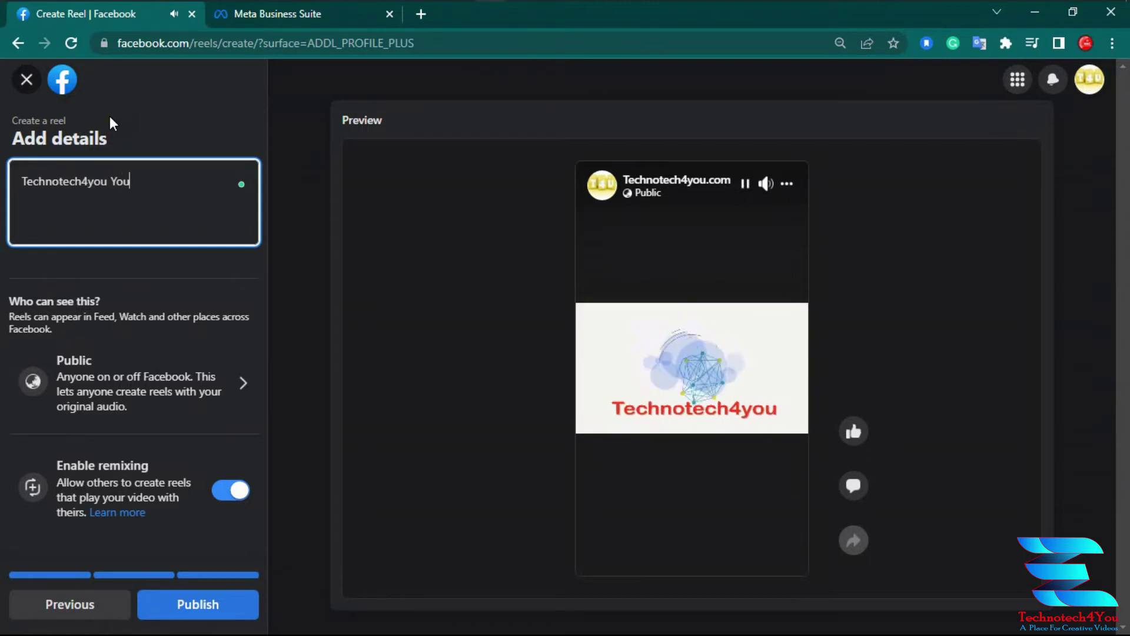
text(tube C)
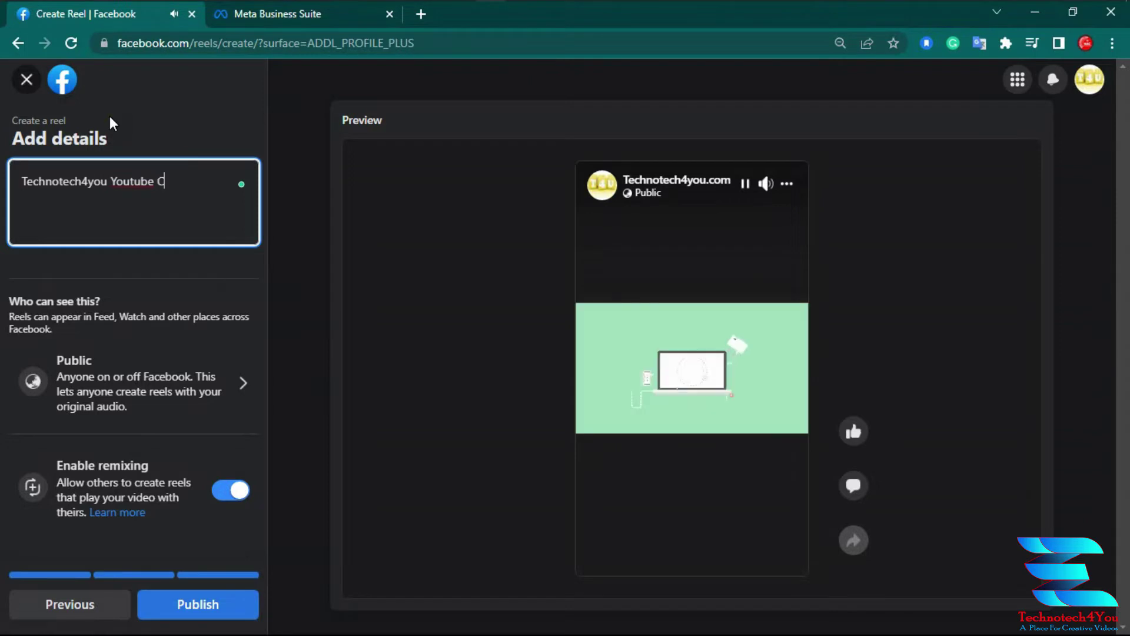
text(hannel Intro)
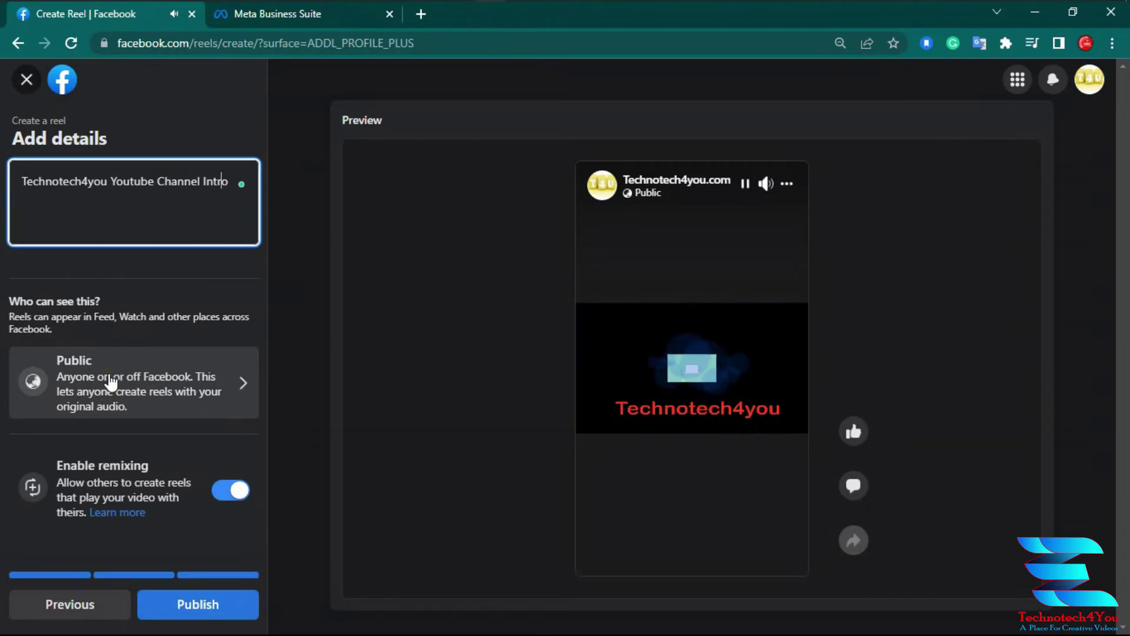
Publish the reel with the audience kept as Public and like the published reel.
click(243, 384)
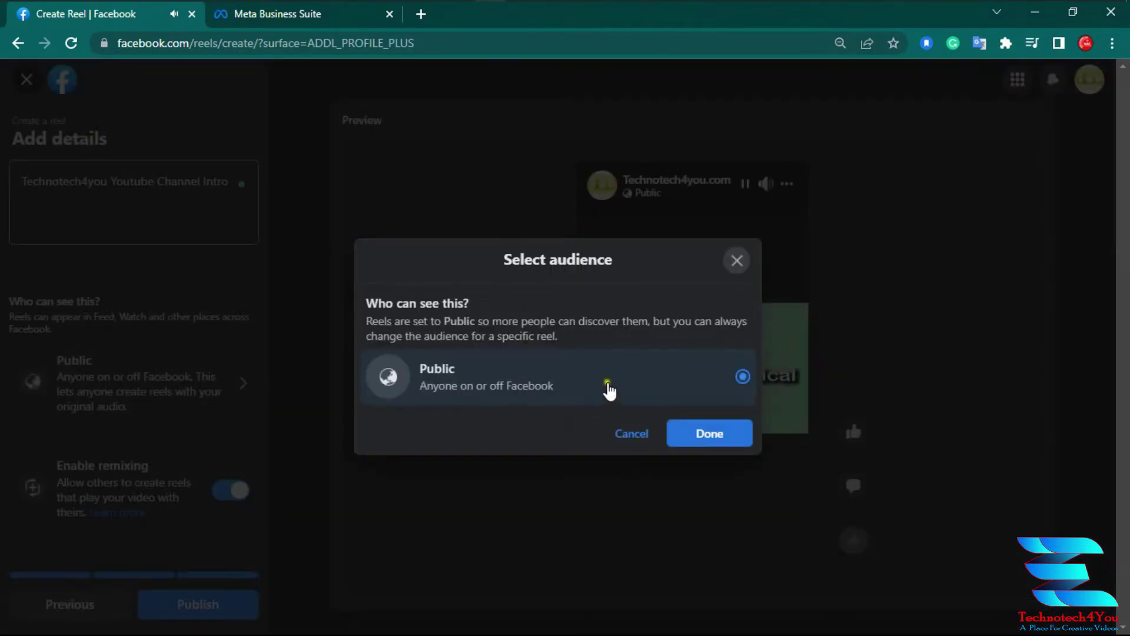
click(755, 389)
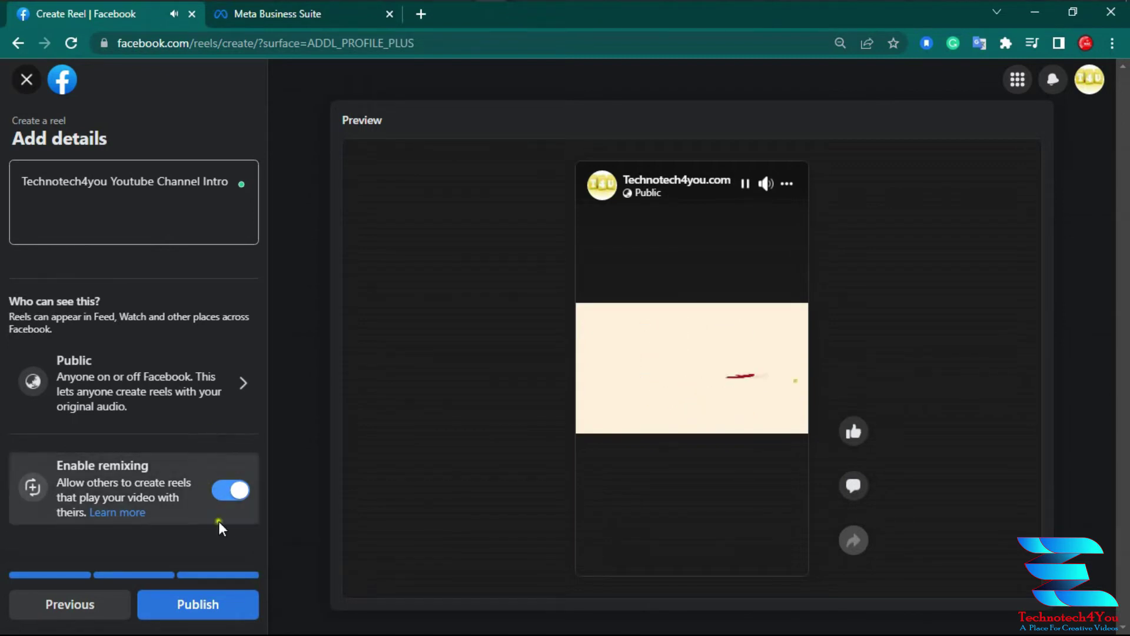
click(223, 608)
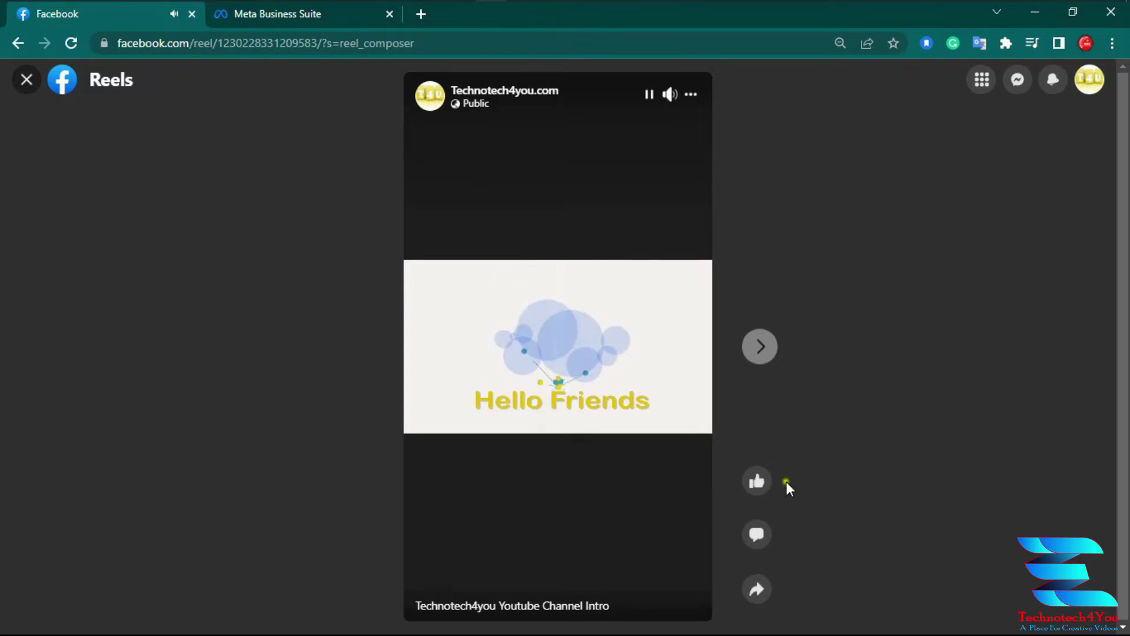
click(758, 483)
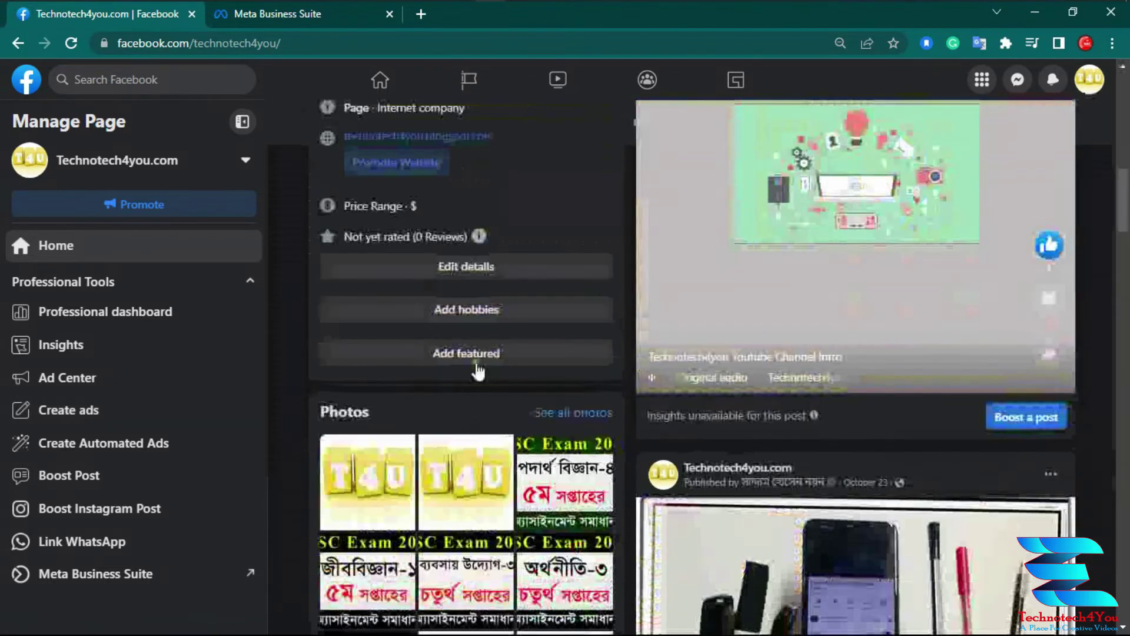
Switch to Meta Business Suite and look through the additional content creation options on its home page.
scroll(218, 447, down, 2)
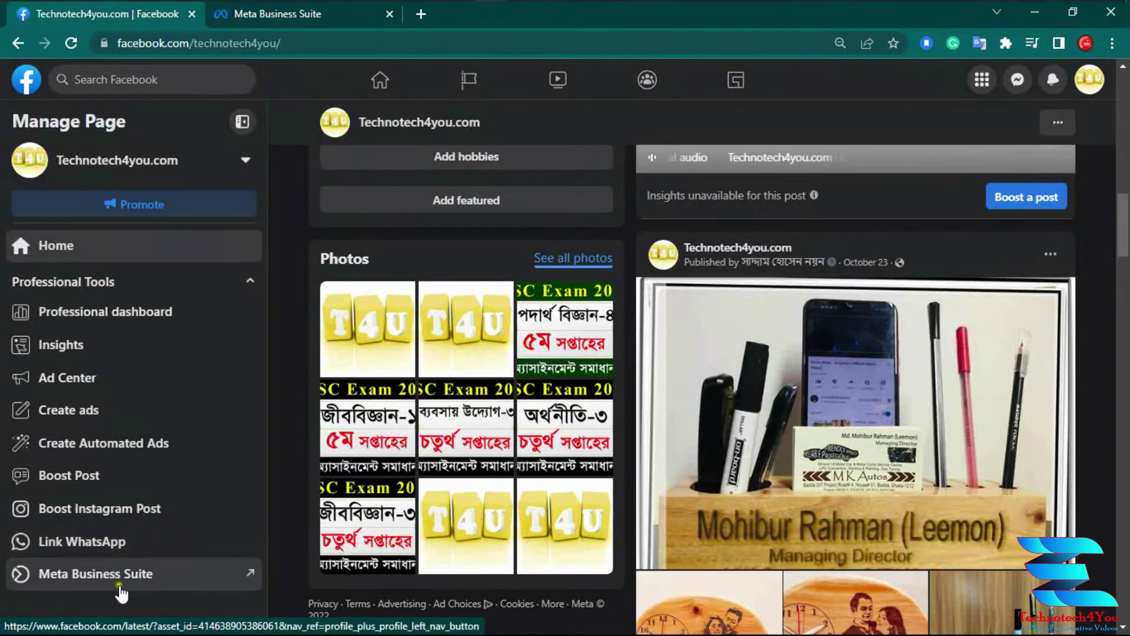
click(268, 13)
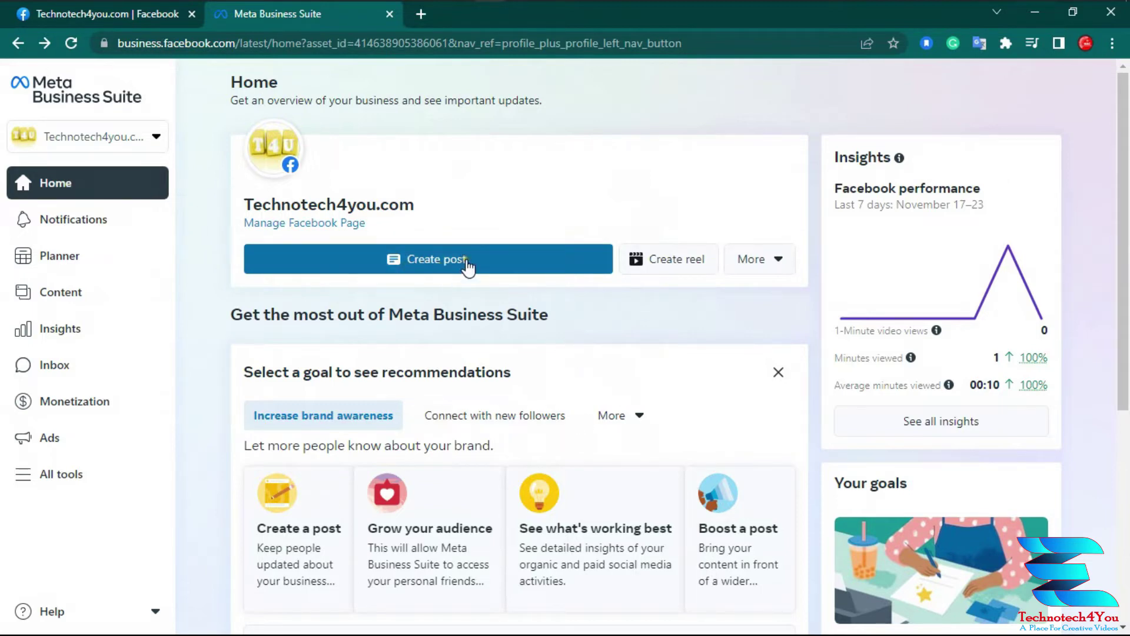
click(774, 263)
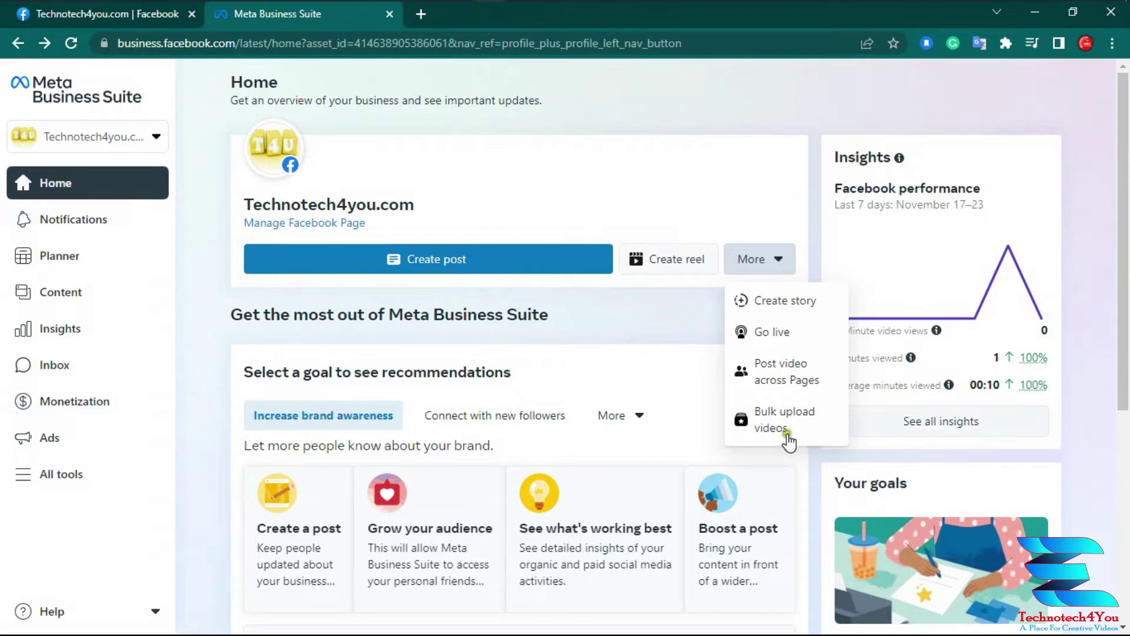
click(714, 216)
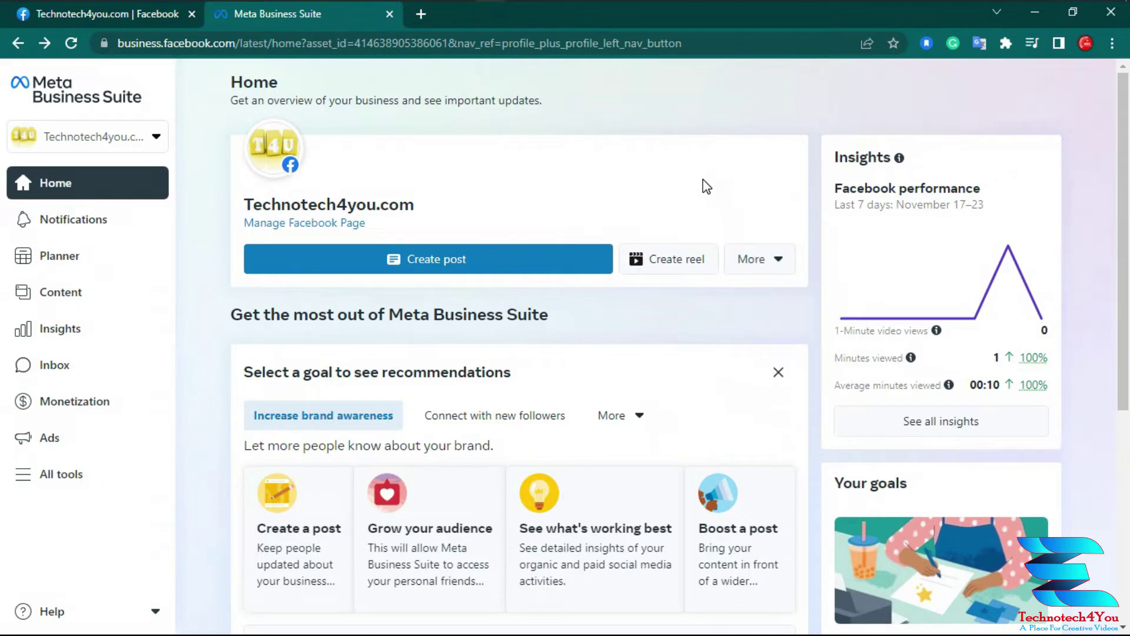
Start a new reel in Meta Business Suite with the video Intro Technotech 4 you.mp4.
click(670, 265)
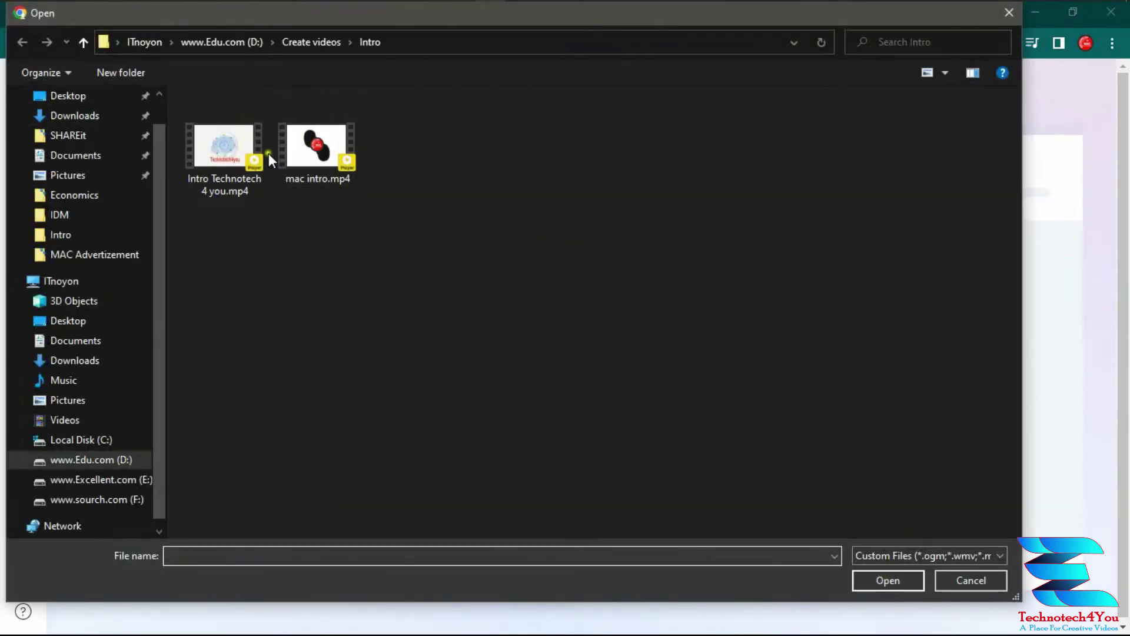
key(End)
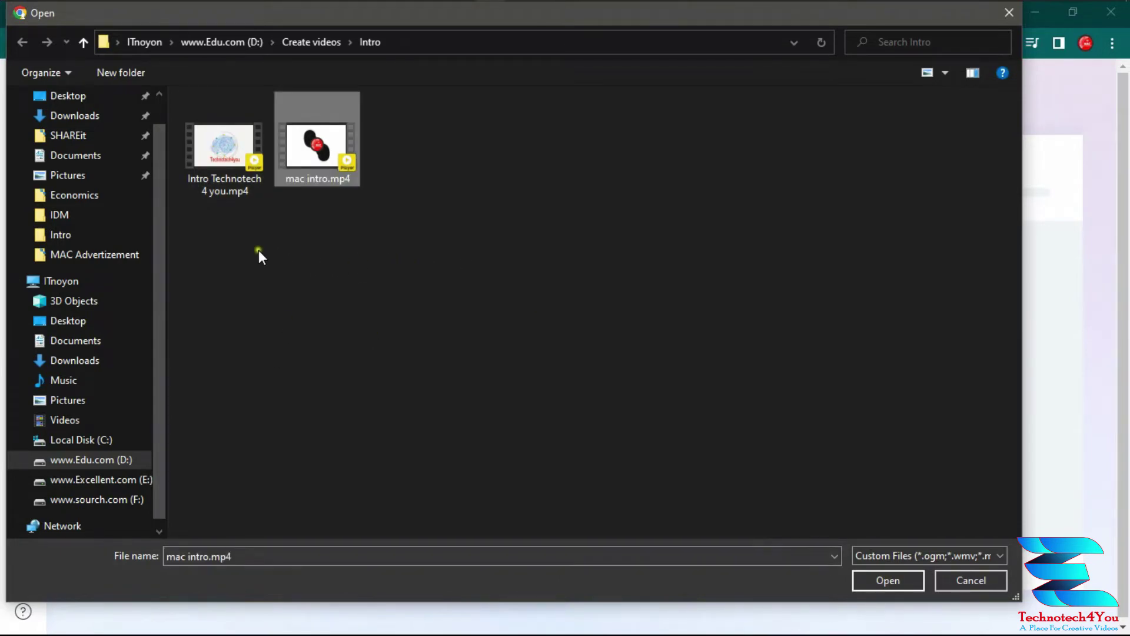
click(213, 158)
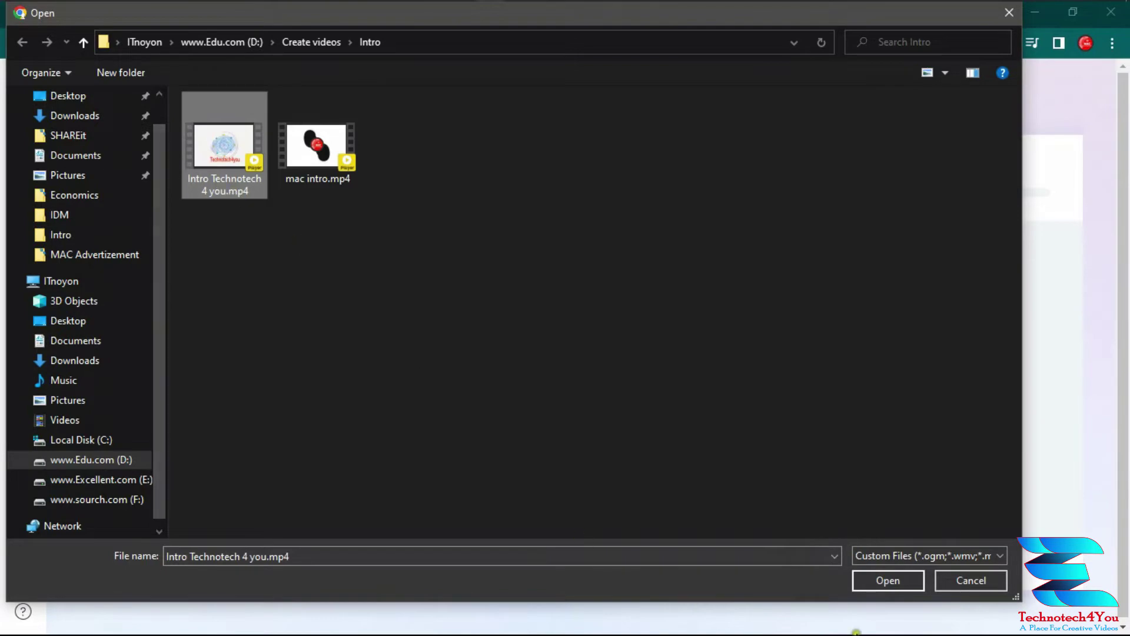
click(897, 585)
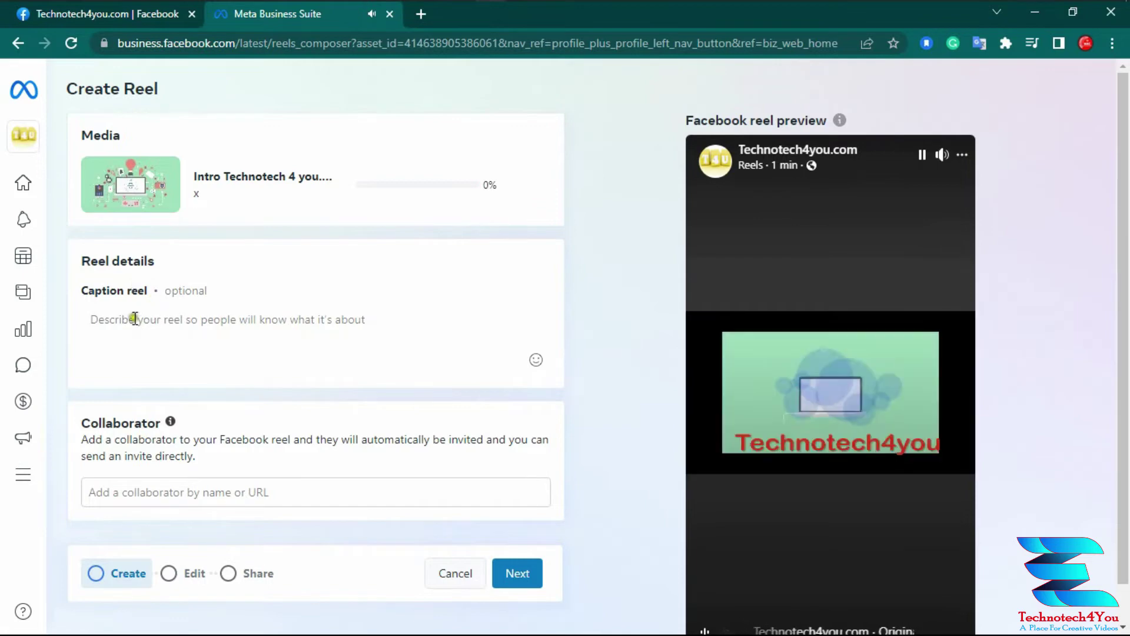
Caption the reel "Technotech4you A Place For Technological Video".
click(171, 321)
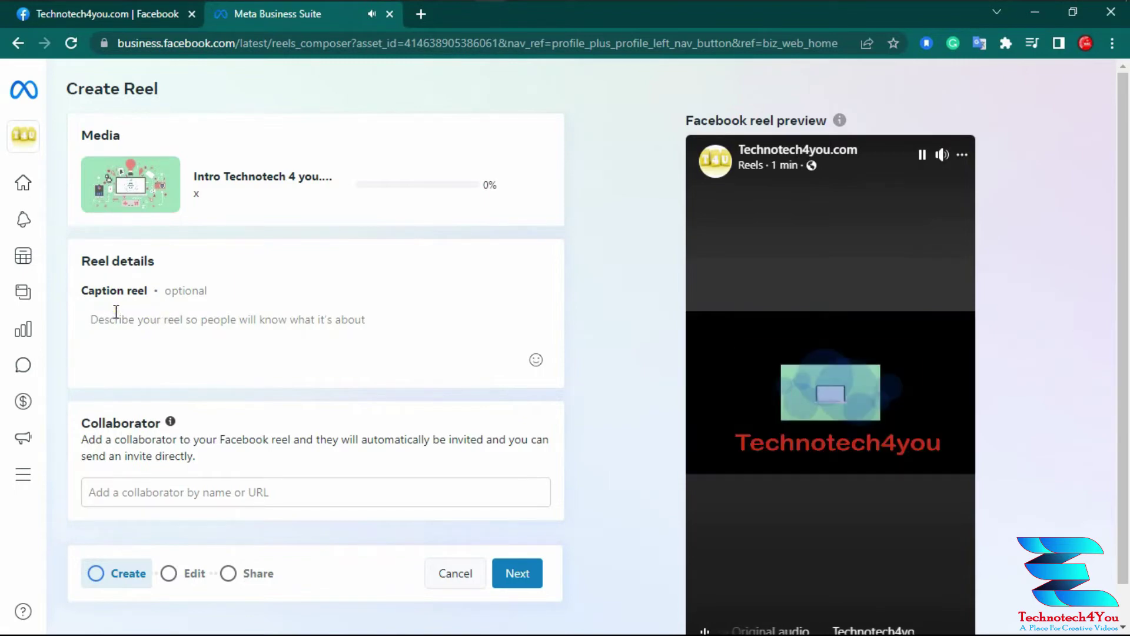
click(135, 322)
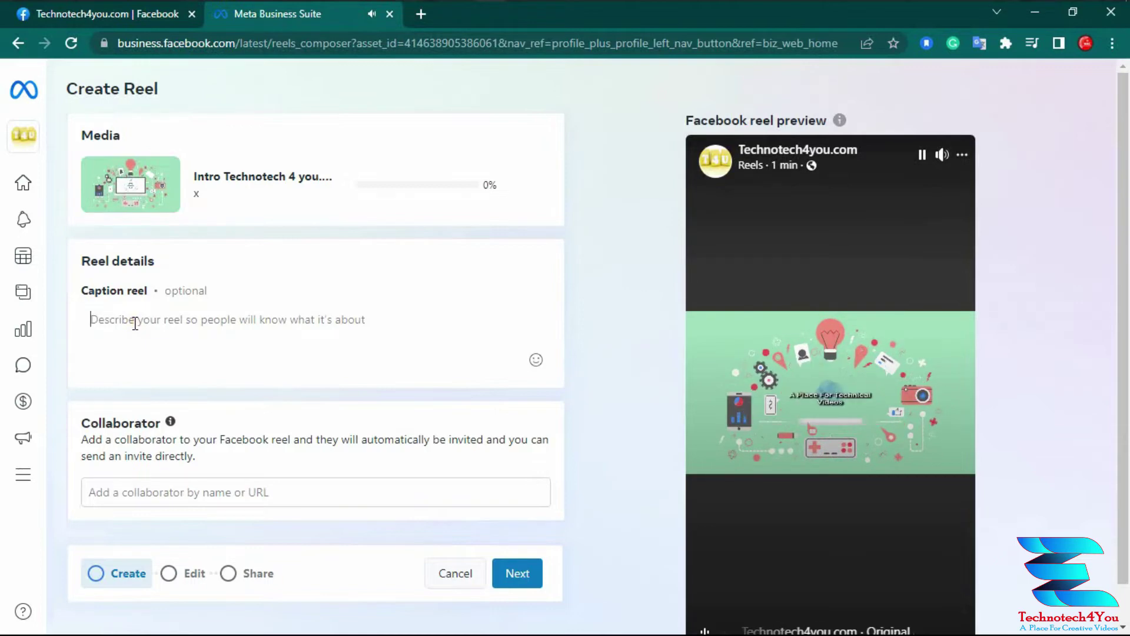
click(134, 323)
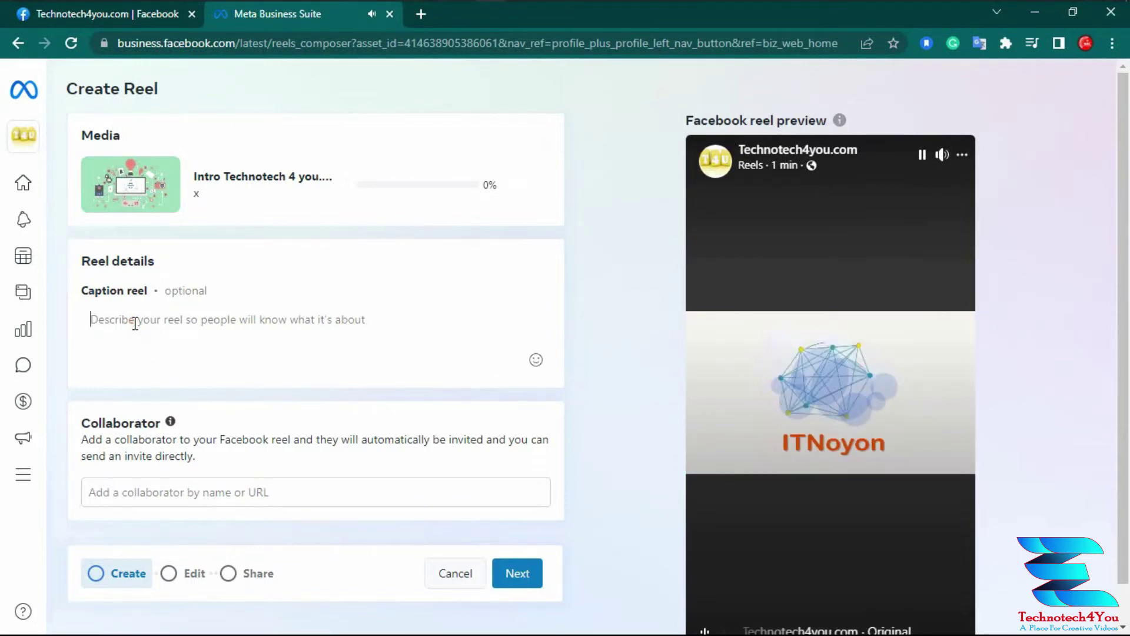
text(Technotech4you A Place For Technological Video)
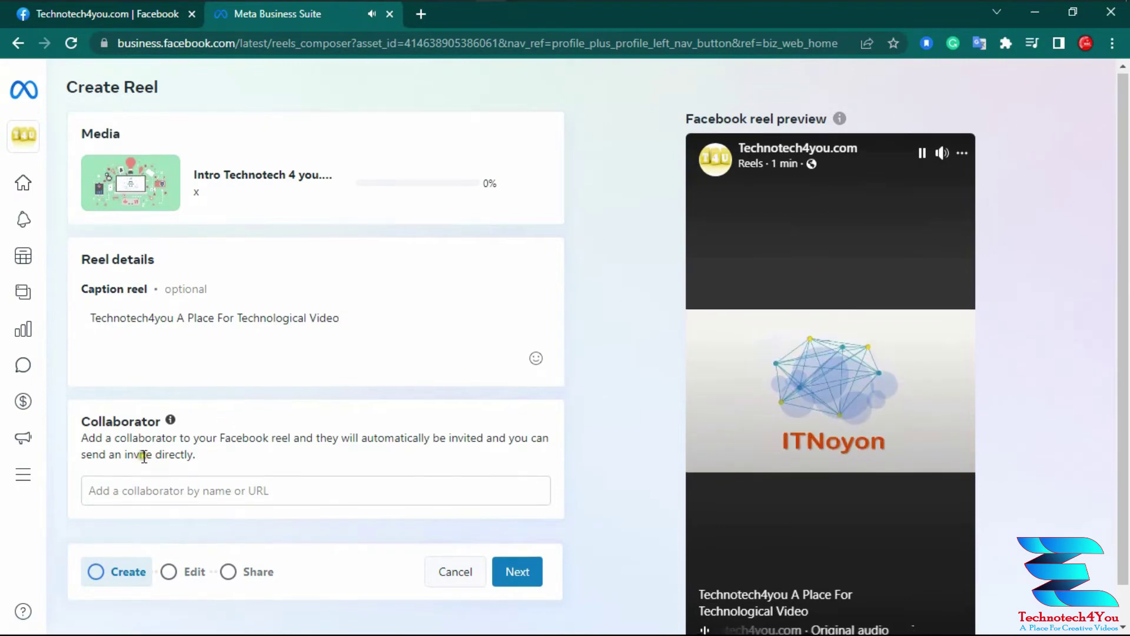
scroll(147, 471, down, 1)
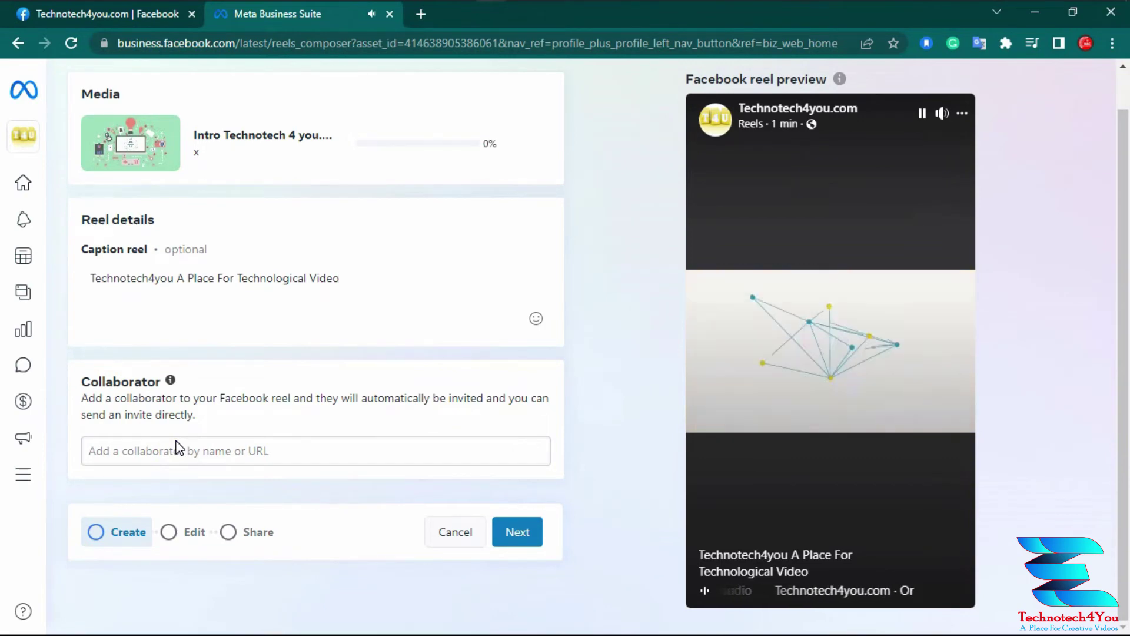
Continue to the reel's editing stage without adding a collaborator and try to open the video trimming option.
click(145, 452)
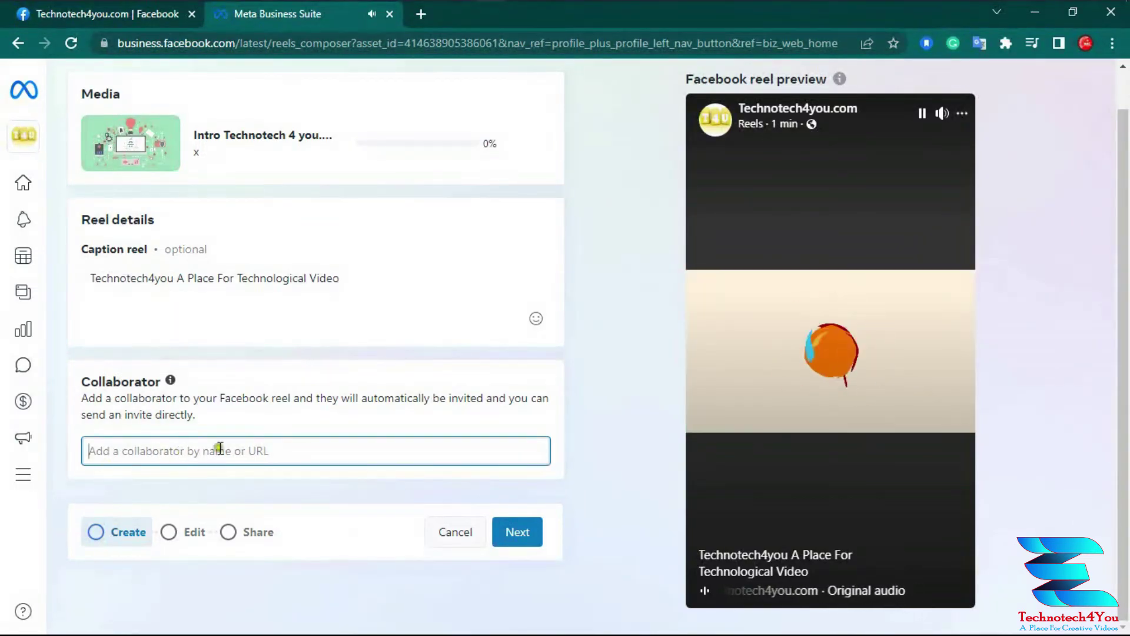
click(513, 536)
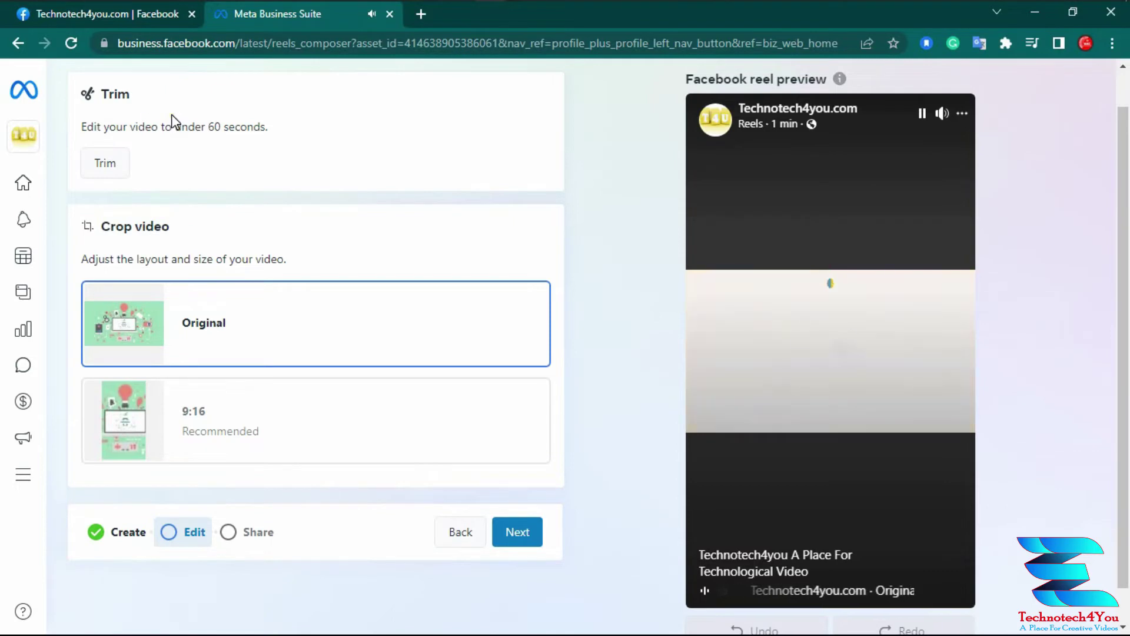
click(117, 160)
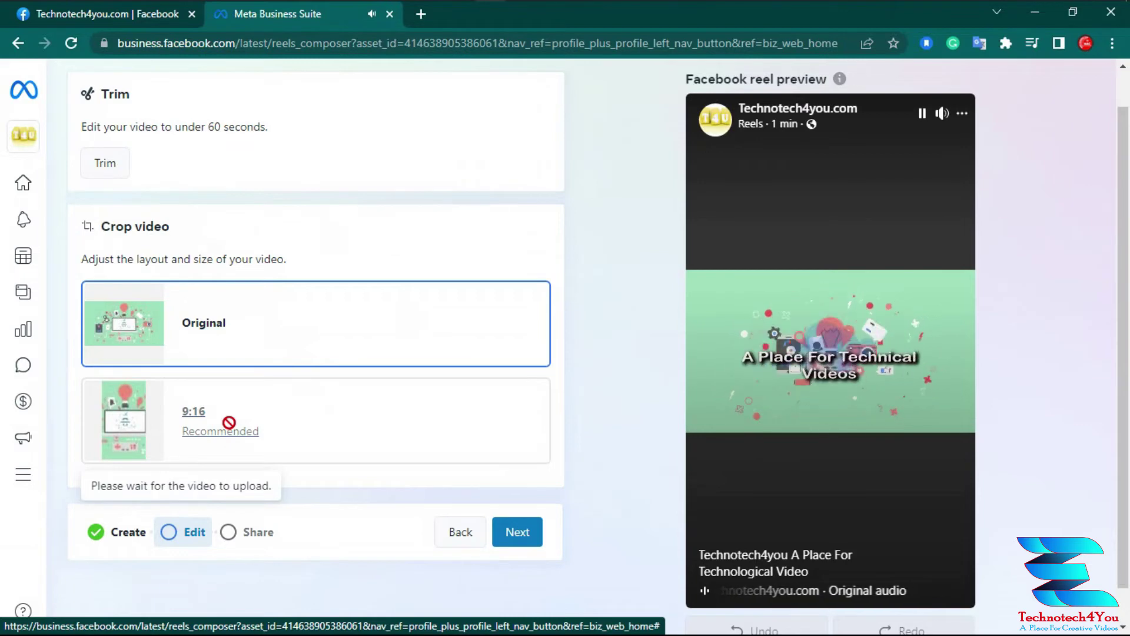
Crop the reel video to the recommended 9:16 layout and continue to the sharing stage.
scroll(278, 382, up, 1)
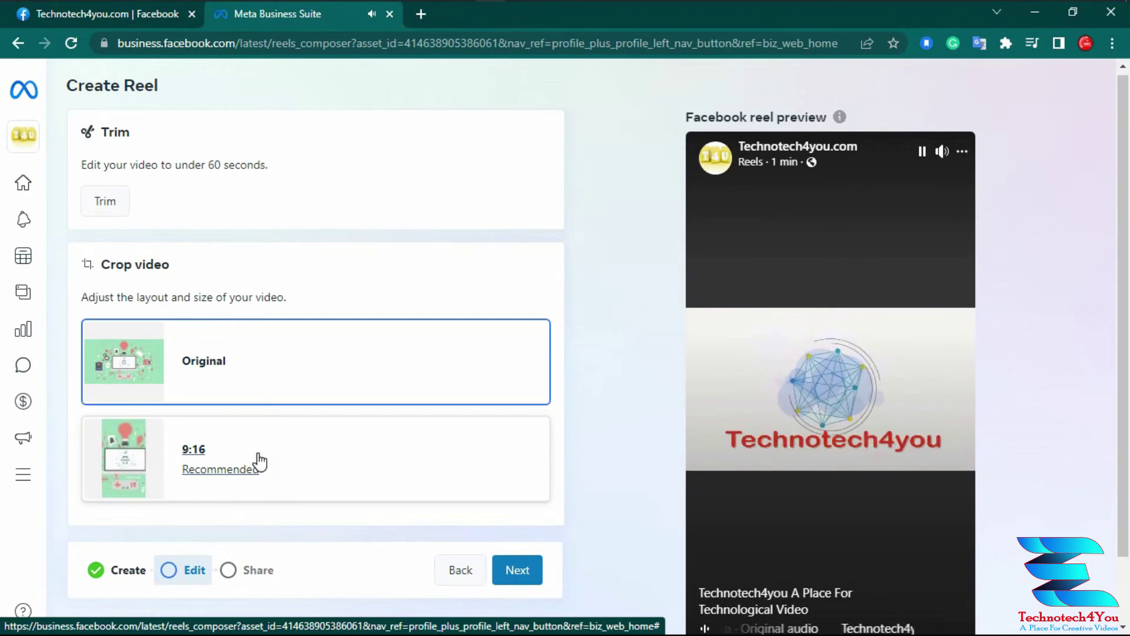
click(225, 457)
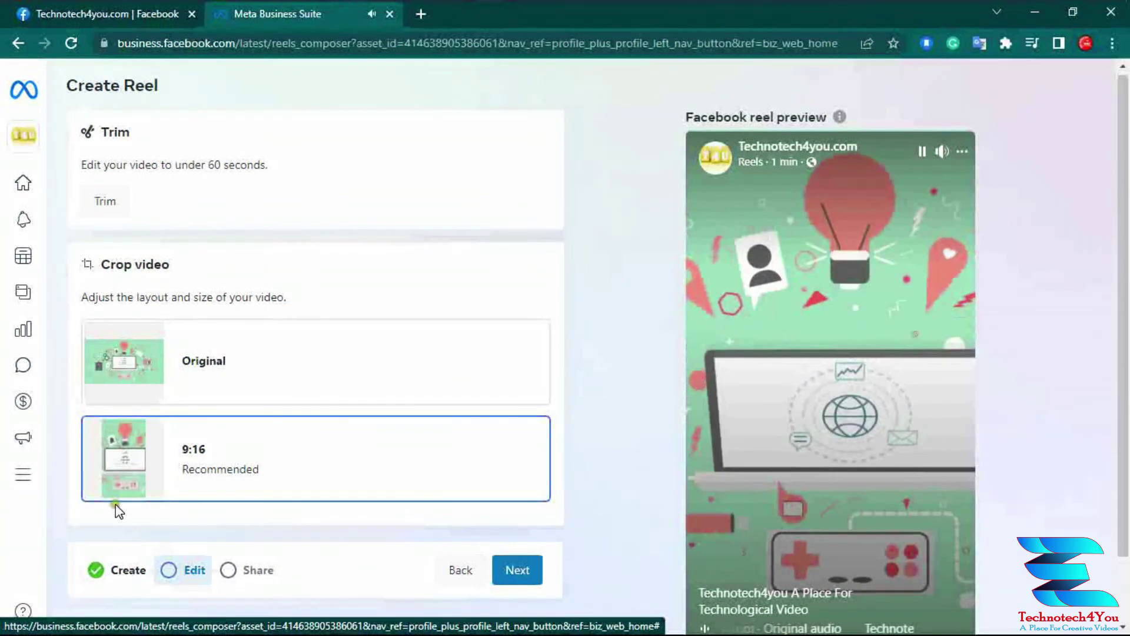
click(197, 482)
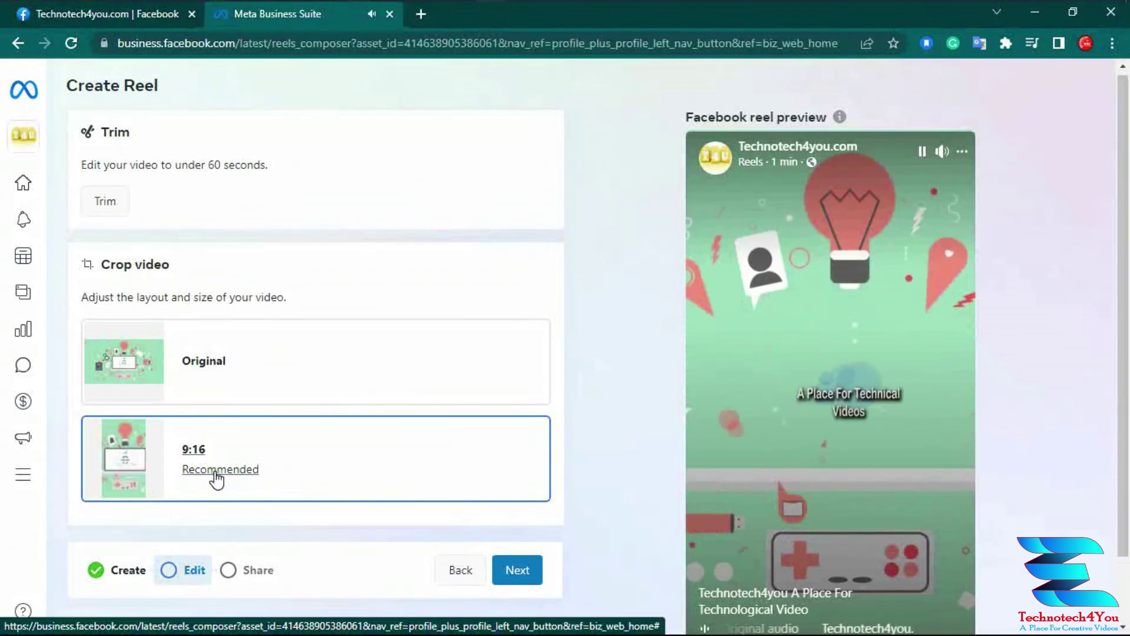
scroll(318, 412, down, 2)
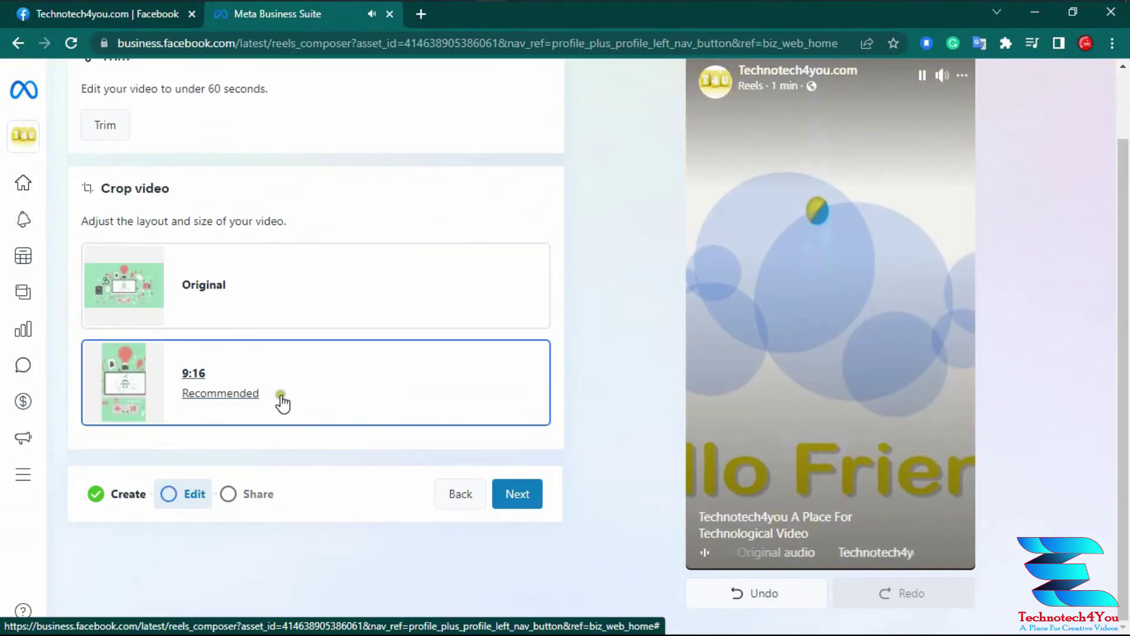
click(529, 502)
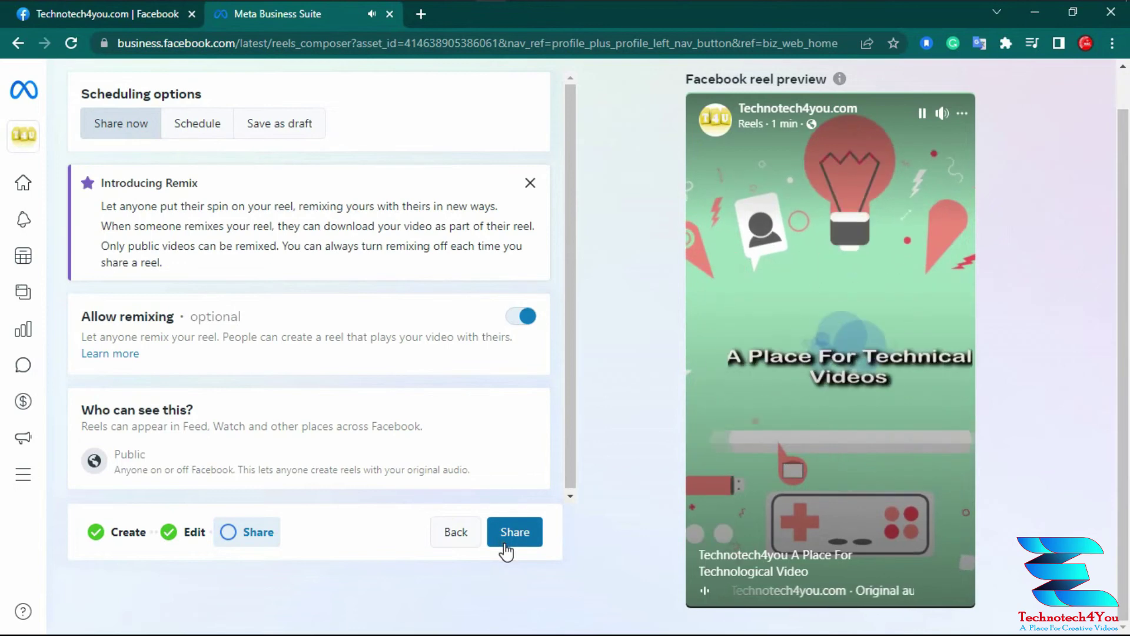
Look at the Schedule and Save as draft alternatives in the reel's scheduling options.
click(197, 125)
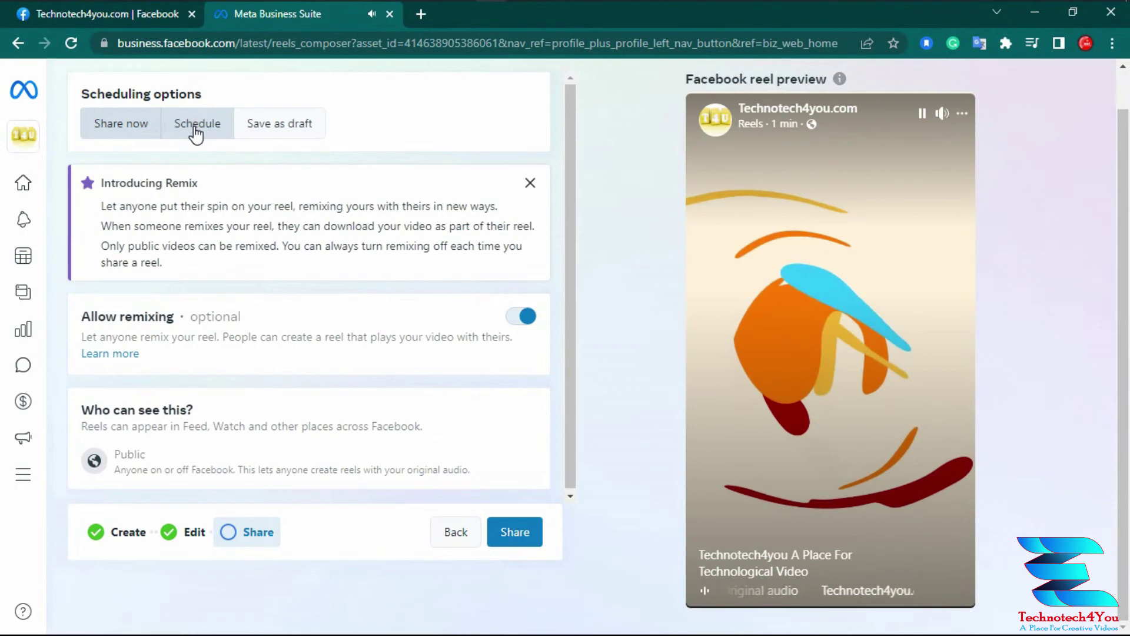
click(196, 131)
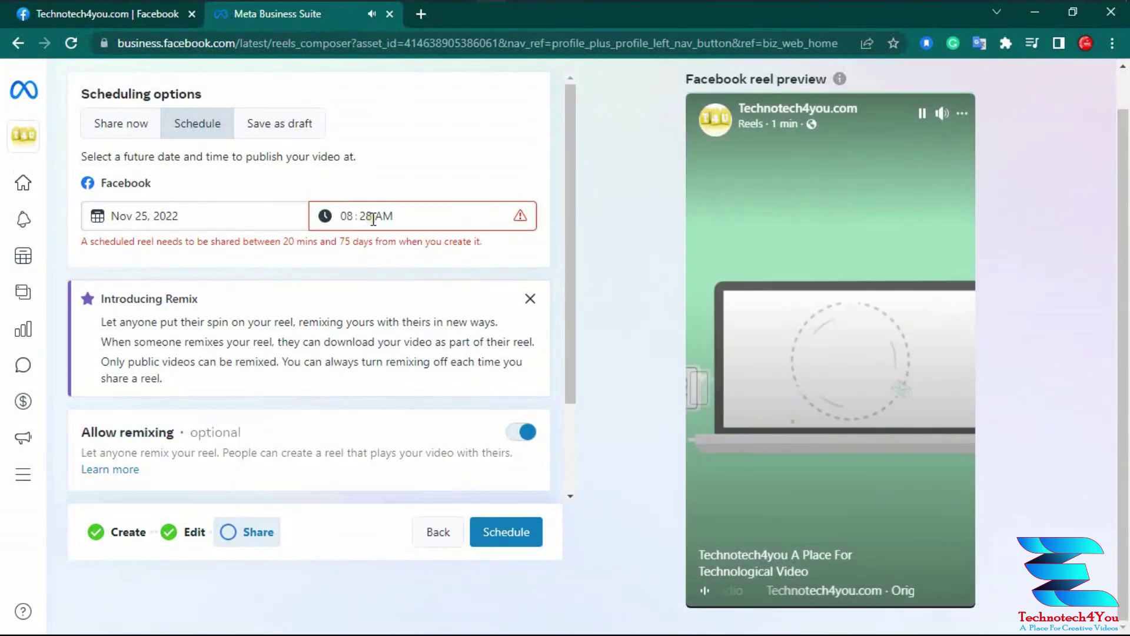
click(312, 129)
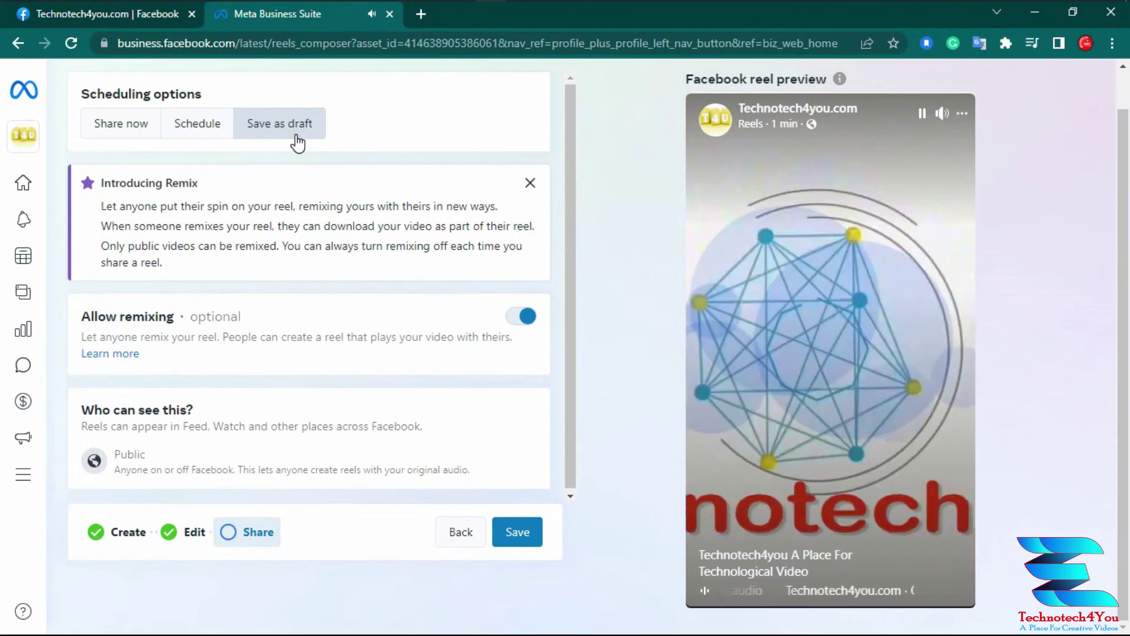
Set the reel to Share now and publish it with remixing allowed and the audience kept as Public.
click(121, 125)
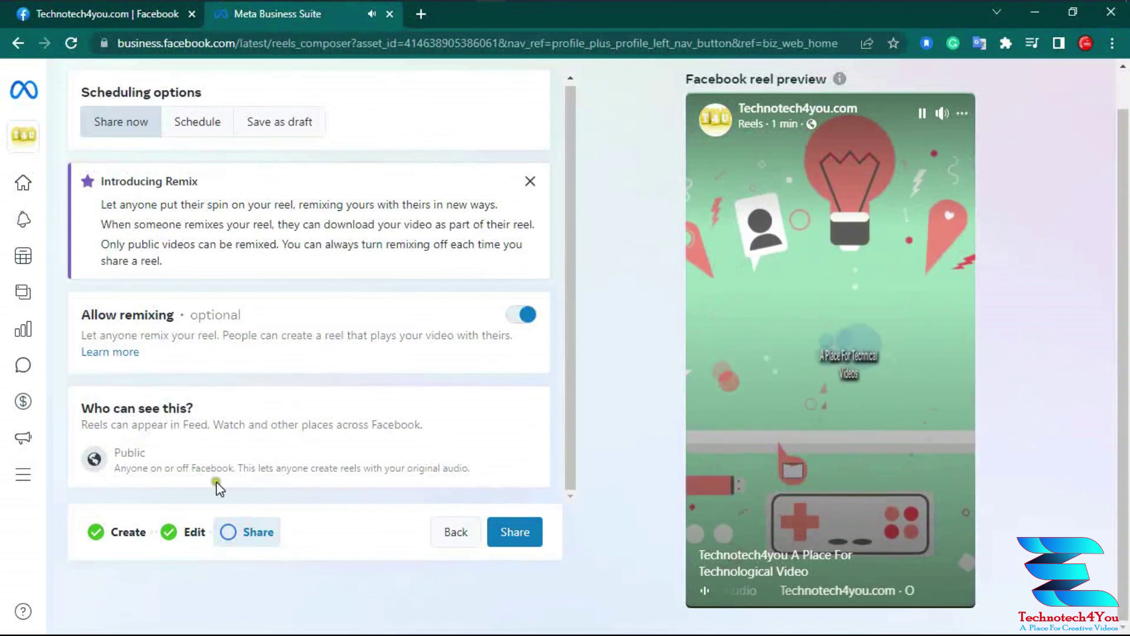
click(522, 536)
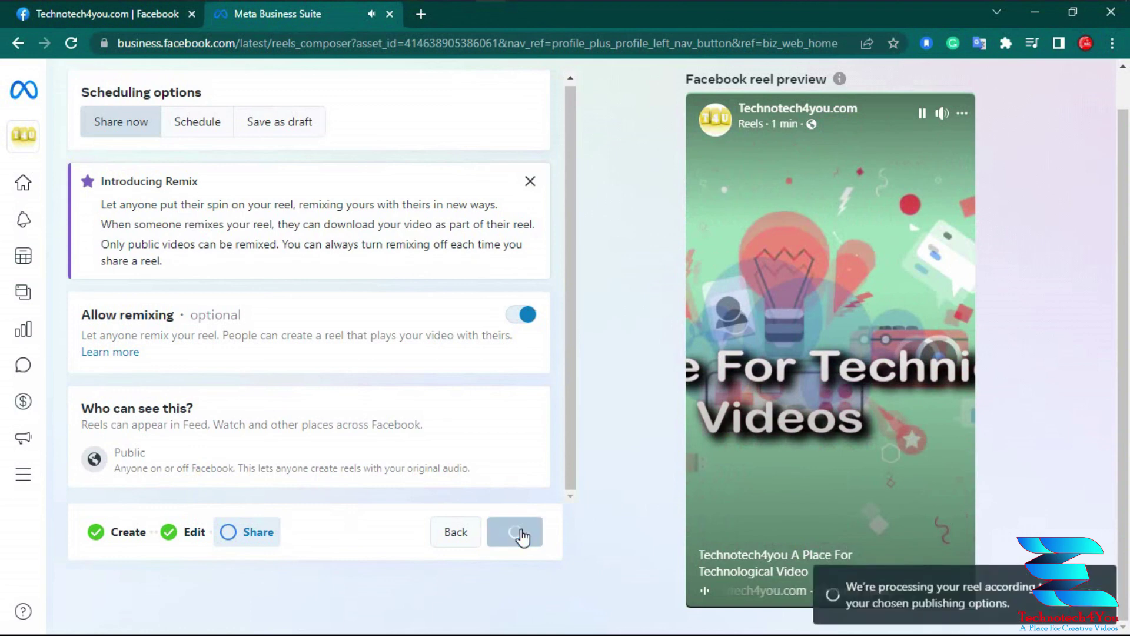